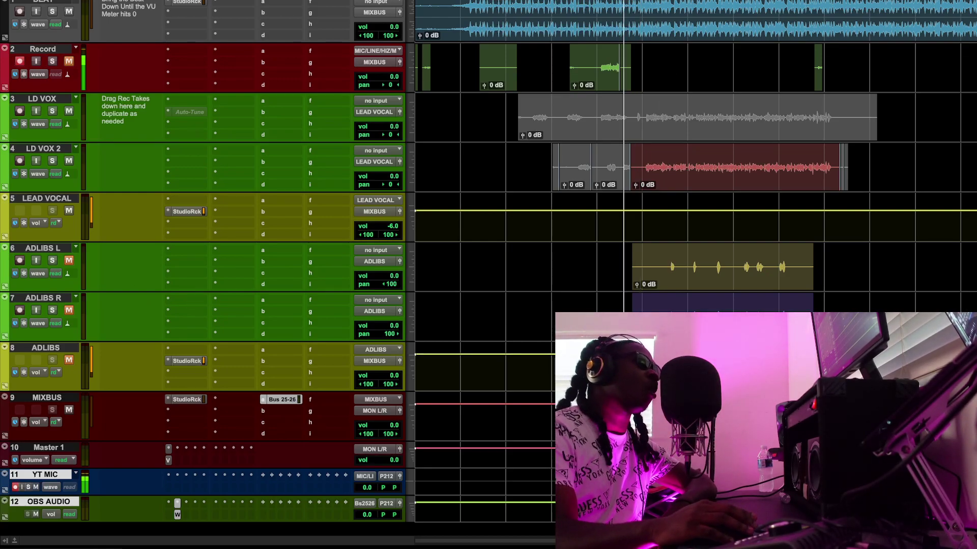
# Step: Lower the LEAD VOCAL volume to -9.3 dB during playback after comparing the mix with LD VOX 2 muted and unmuted
pyautogui.press('space')
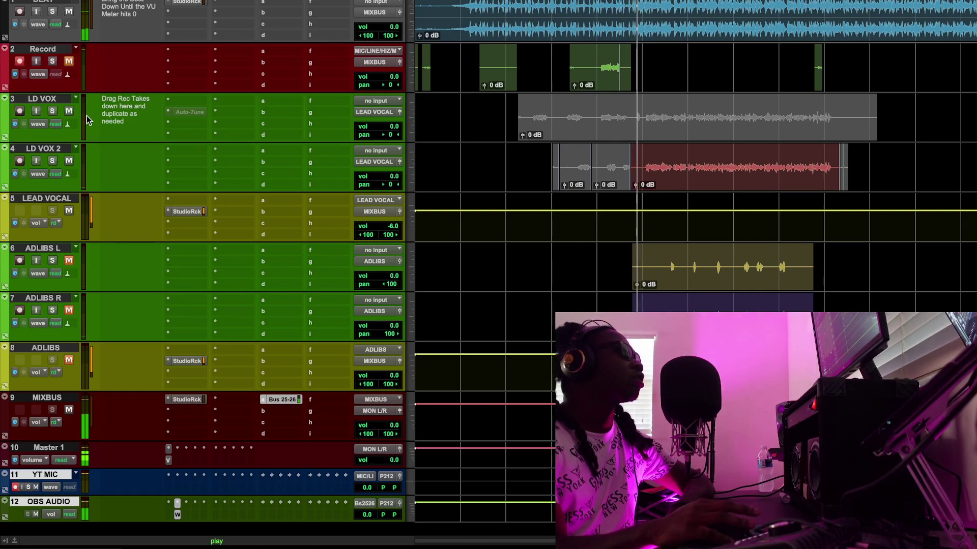
pyautogui.click(68, 161)
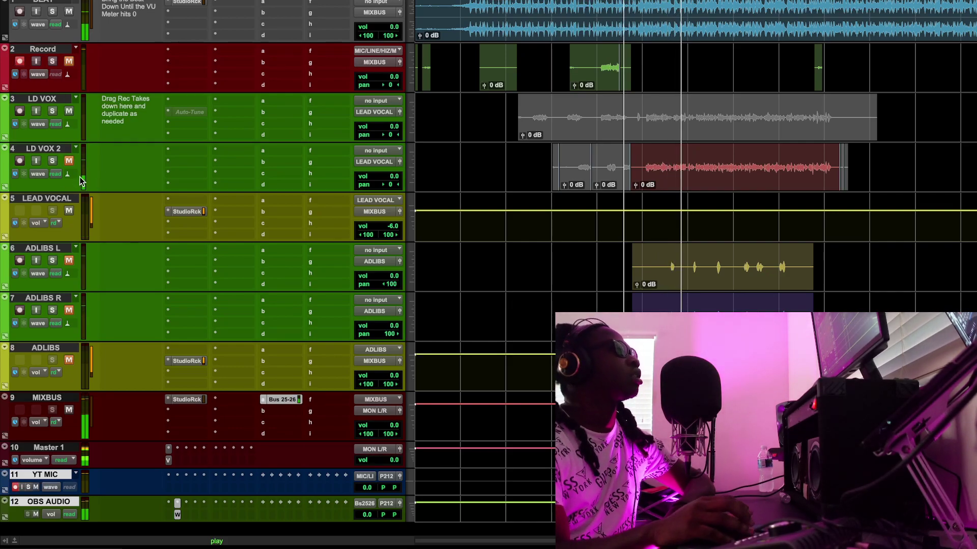
pyautogui.click(69, 162)
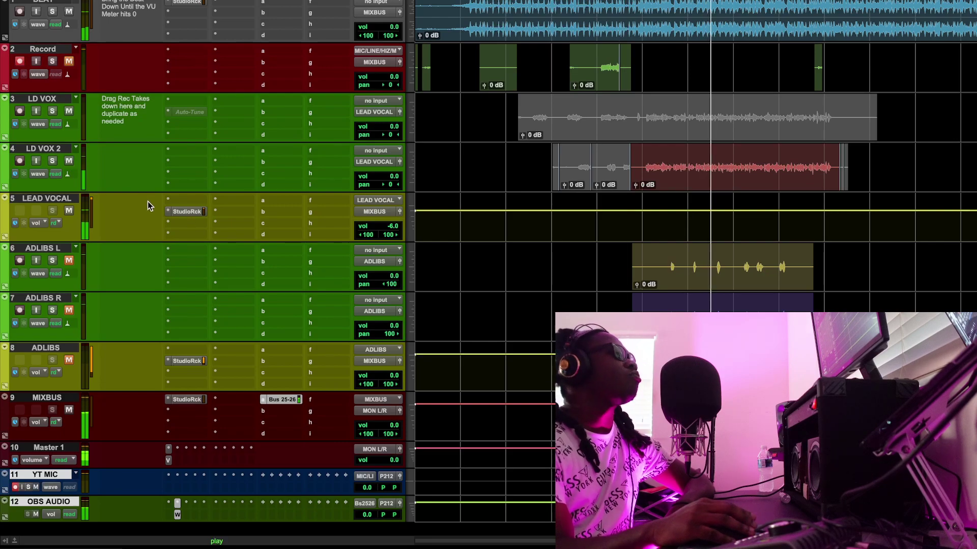
pyautogui.moveTo(387, 226); pyautogui.dragTo(388, 230)
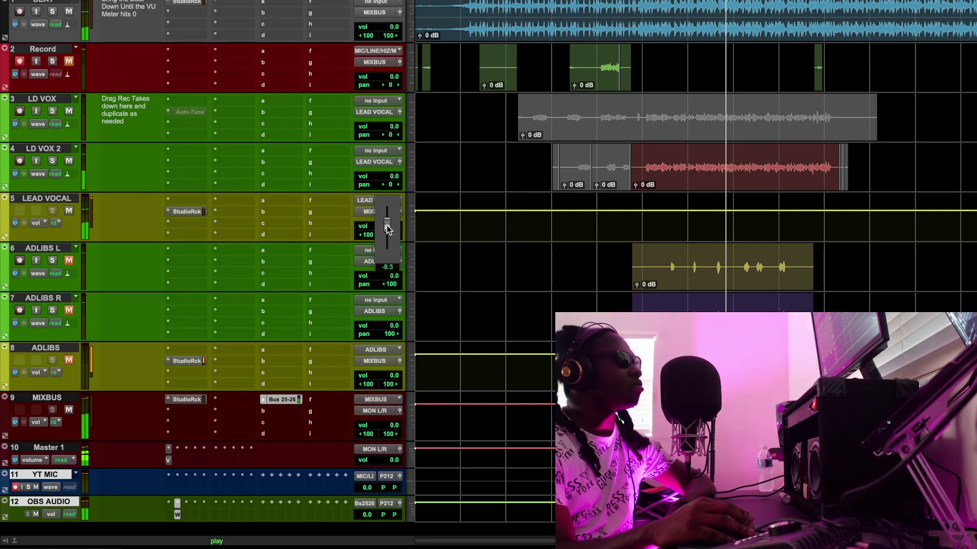
# Step: Replay the vocal section and compare the beat's level with LD VOX 2 muted and unmuted
pyautogui.click(69, 162)
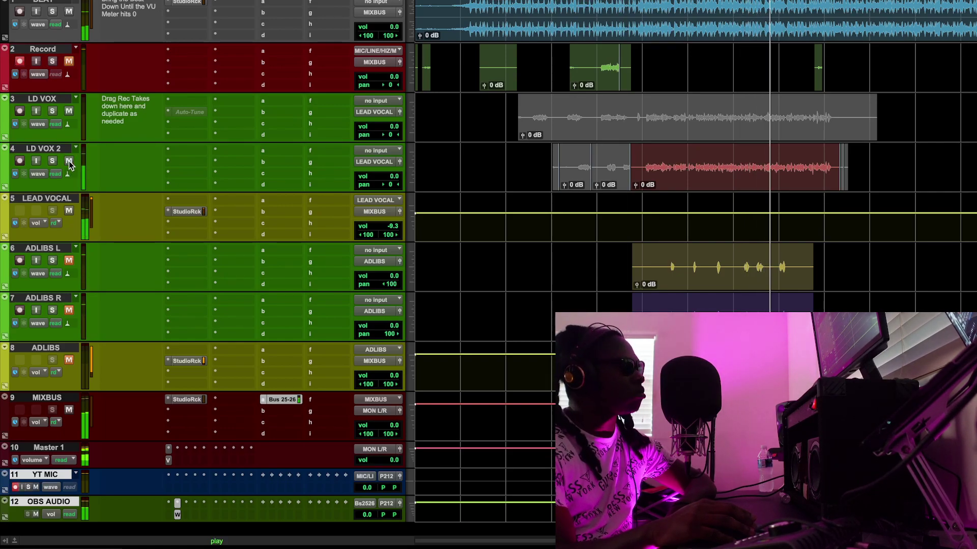
pyautogui.click(69, 161)
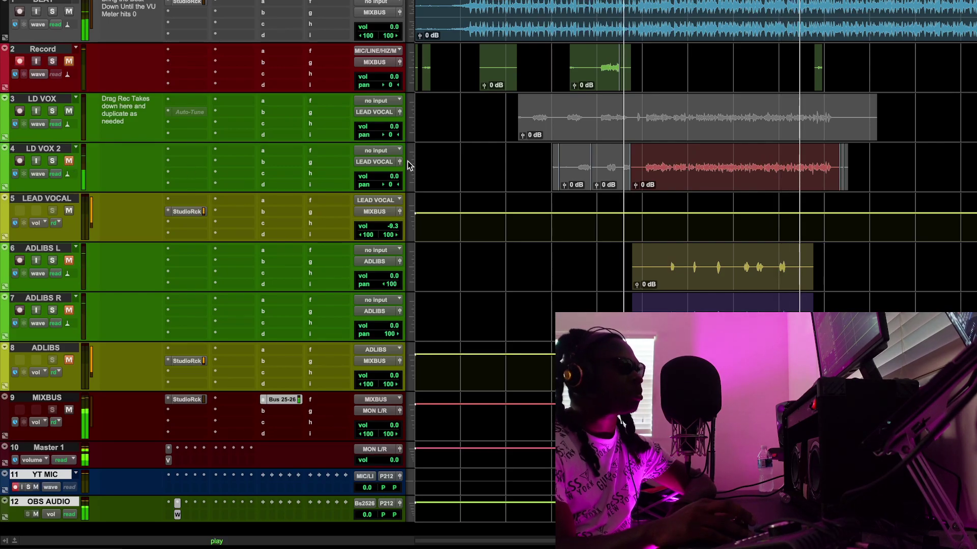
pyautogui.click(640, 1)
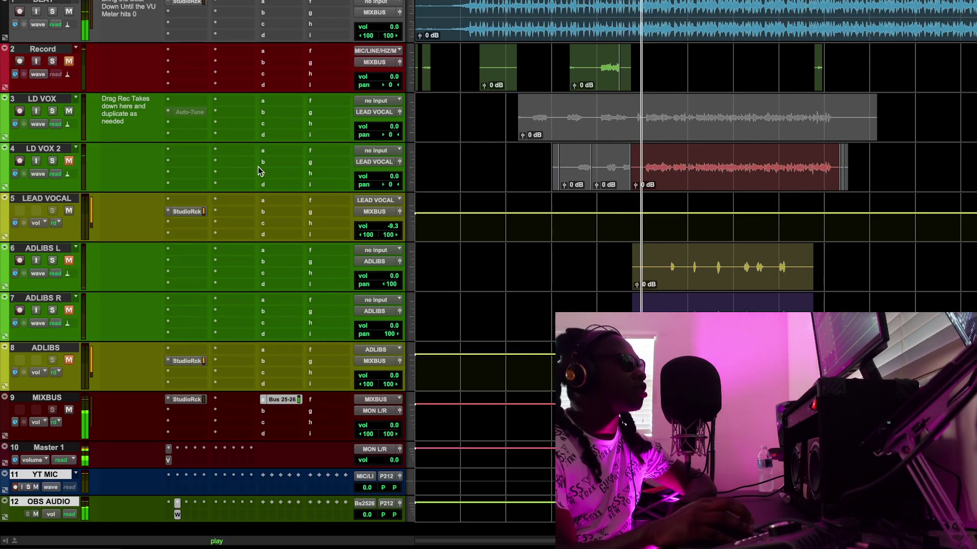
pyautogui.click(69, 161)
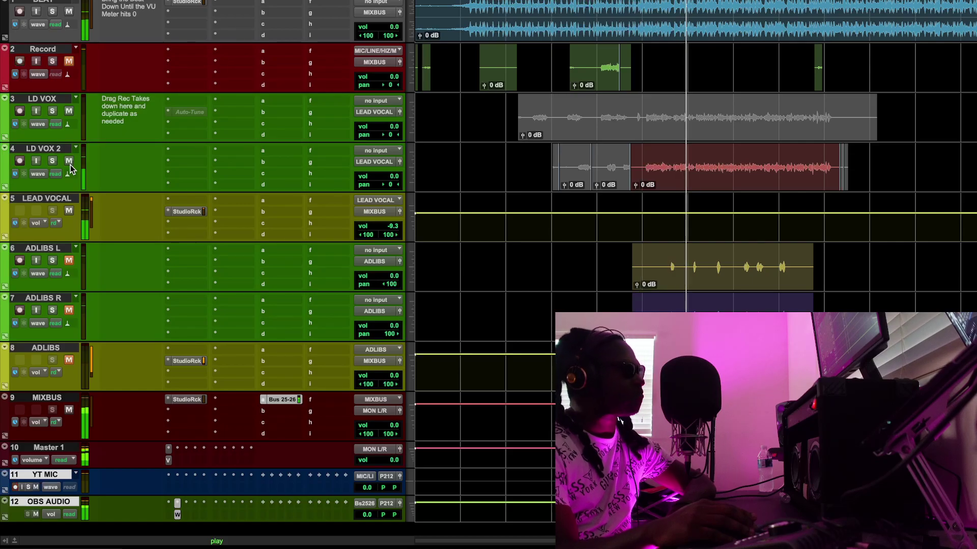
pyautogui.click(70, 163)
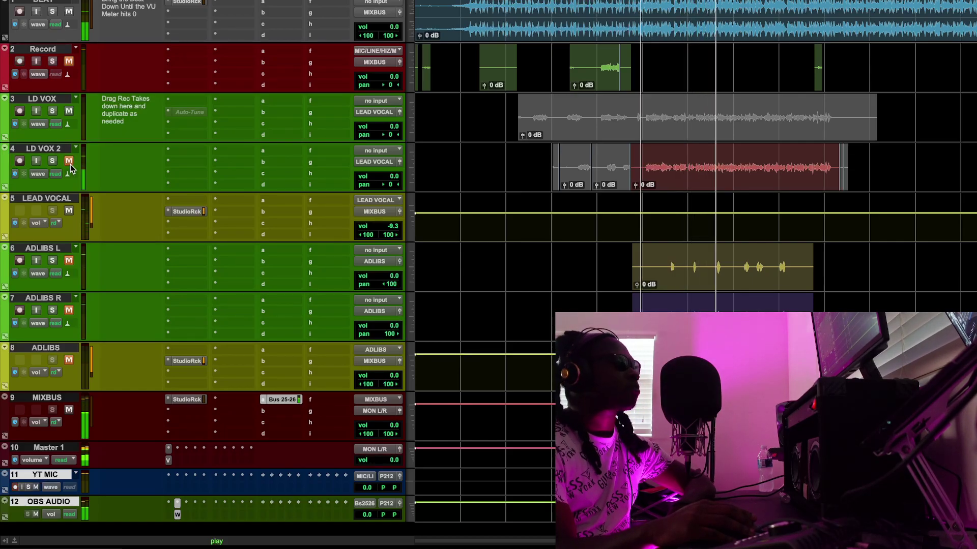
pyautogui.click(70, 162)
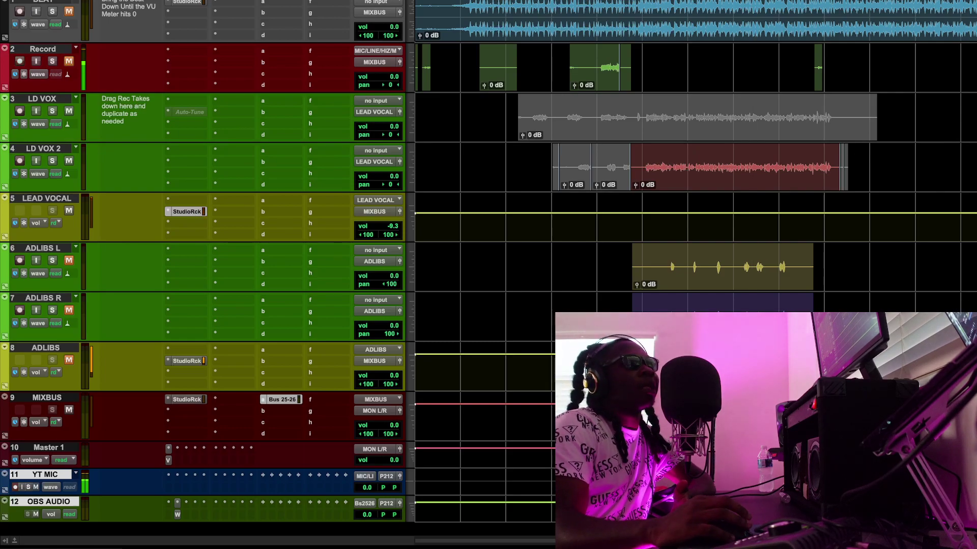
# Step: Open the StudioRack plug-in on the LEAD VOCAL track and bypass it during playback
pyautogui.click(187, 211)
pyautogui.moveTo(332, 57); pyautogui.dragTo(571, 93)
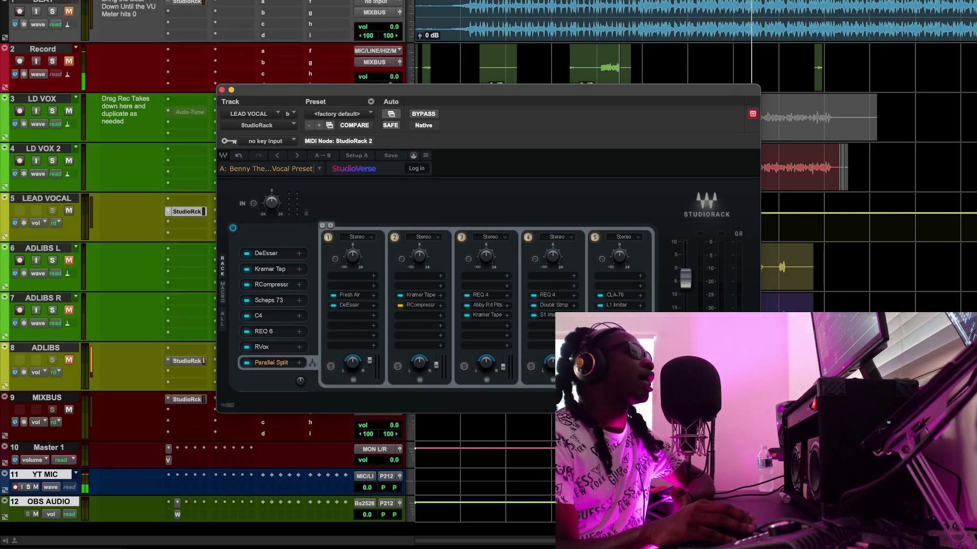
pyautogui.press('space')
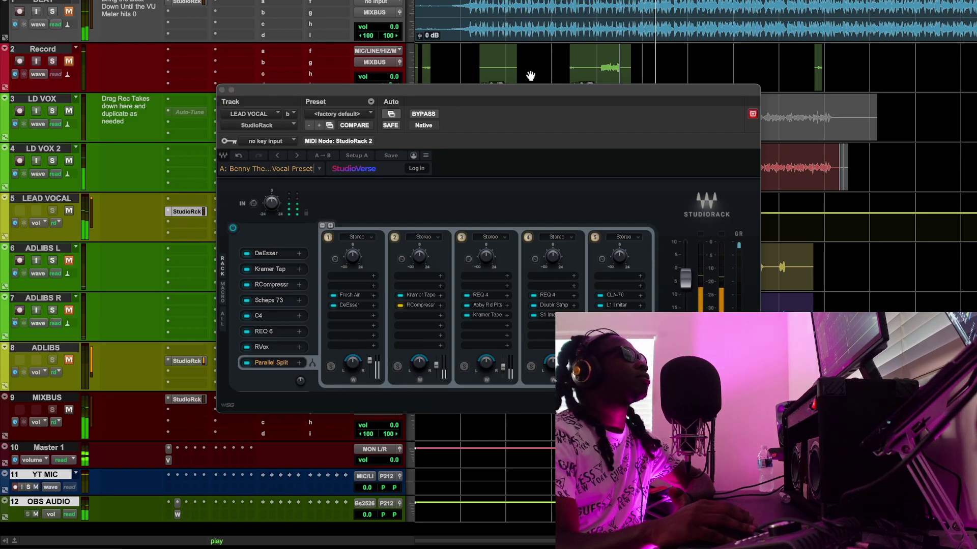
pyautogui.click(425, 116)
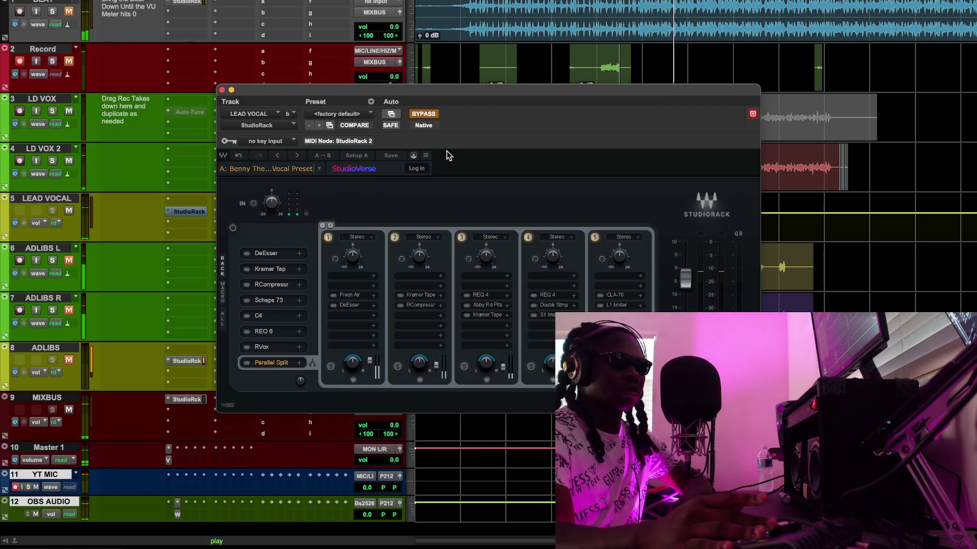
# Step: Set the LEAD VOCAL volume to -7.9 dB and take its StudioRack plug-in out of bypass
pyautogui.moveTo(395, 94); pyautogui.dragTo(402, 265)
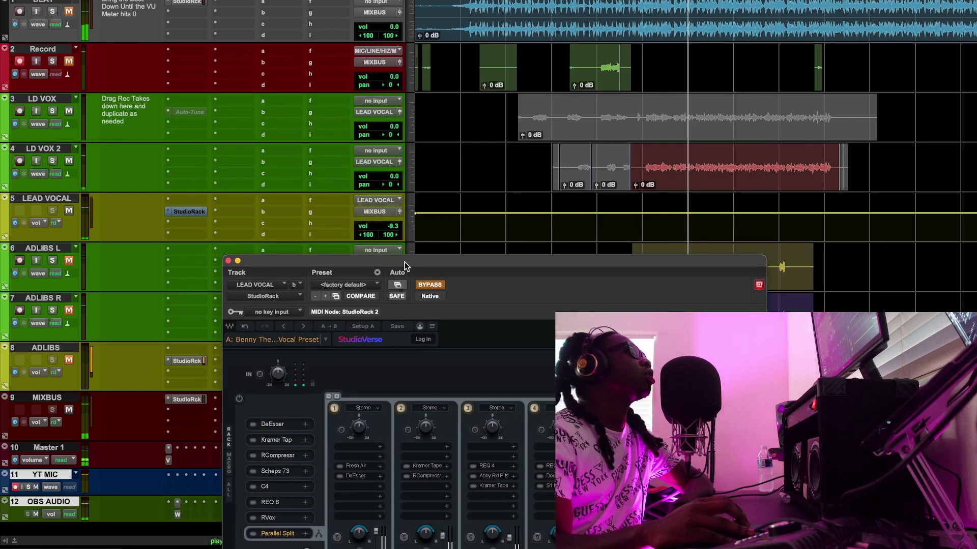
pyautogui.click(393, 227)
pyautogui.moveTo(393, 228); pyautogui.dragTo(394, 229)
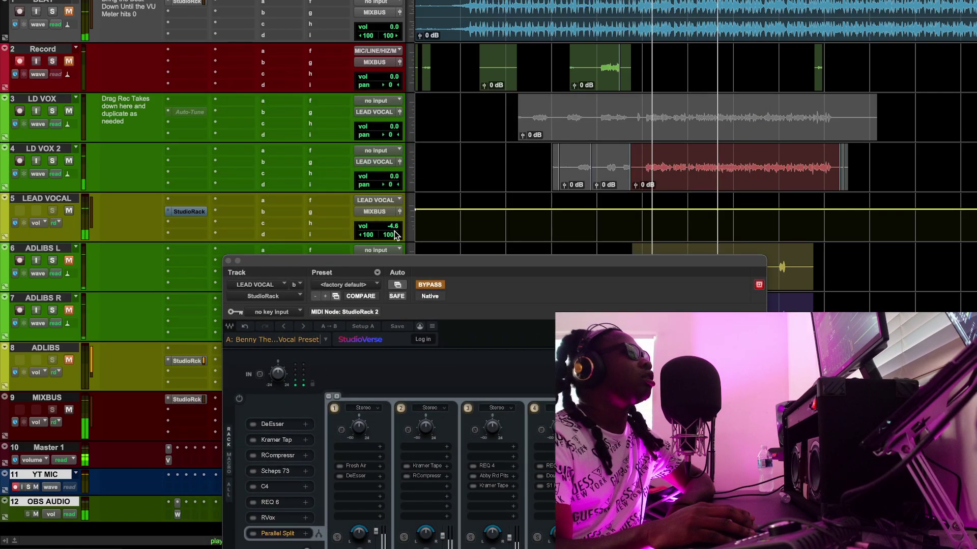
pyautogui.click(417, 262)
pyautogui.moveTo(416, 262); pyautogui.dragTo(394, 231)
pyautogui.click(410, 275)
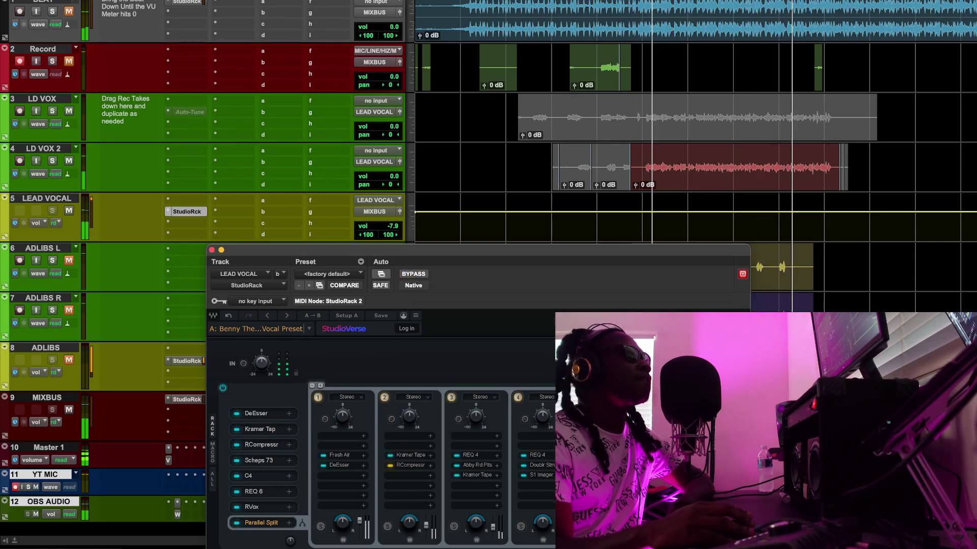
# Step: Replay the vocal section and compare the lead vocal with StudioRack bypassed and active
pyautogui.press('space')
pyautogui.press('space')
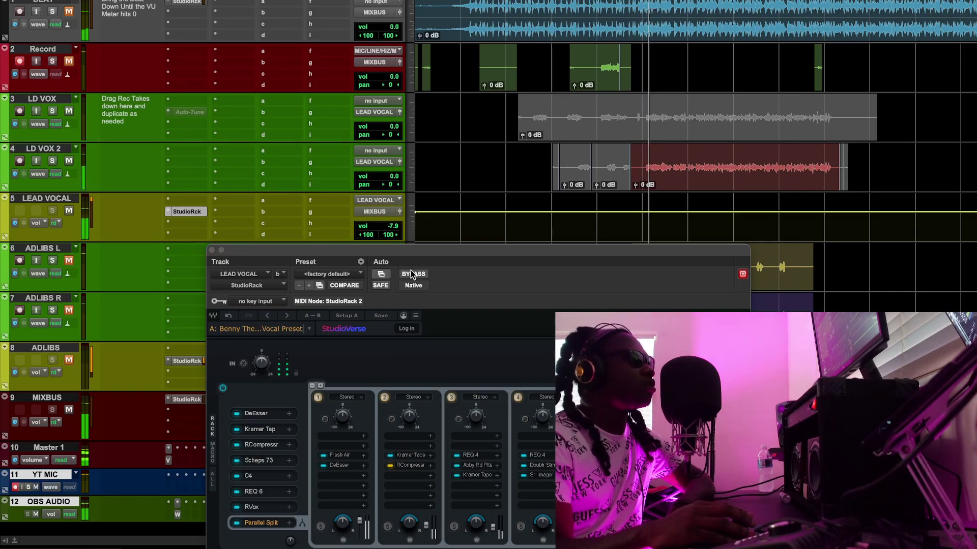
pyautogui.click(492, 530)
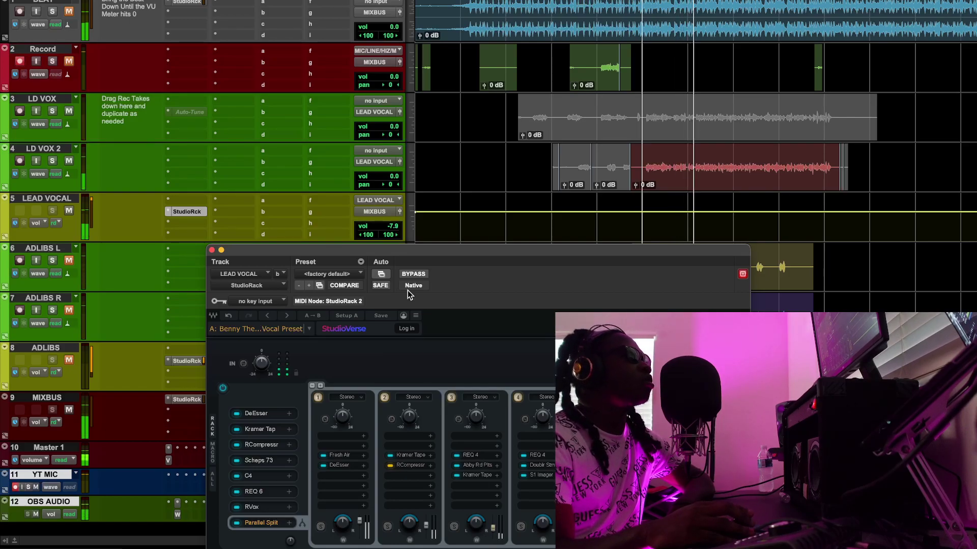
pyautogui.click(412, 275)
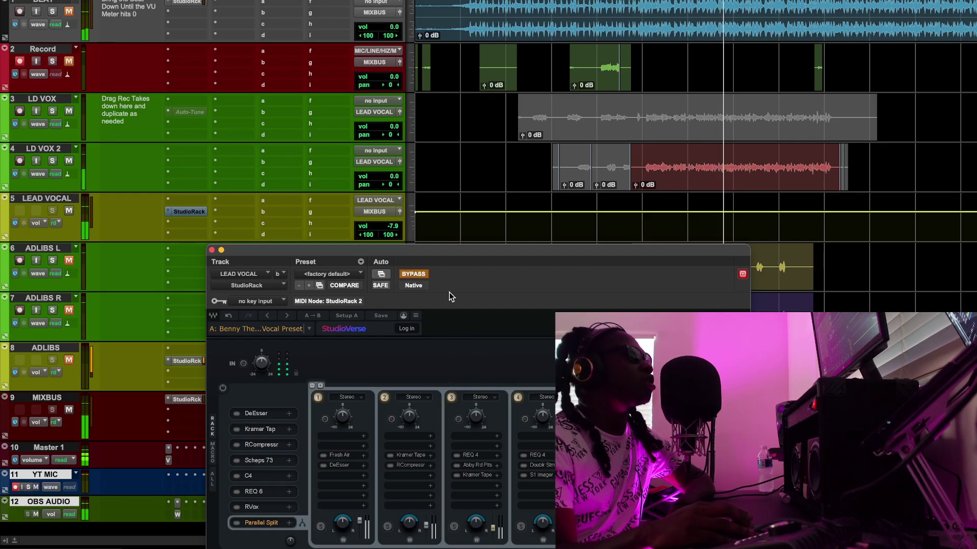
pyautogui.click(414, 275)
pyautogui.moveTo(440, 250); pyautogui.dragTo(420, 112)
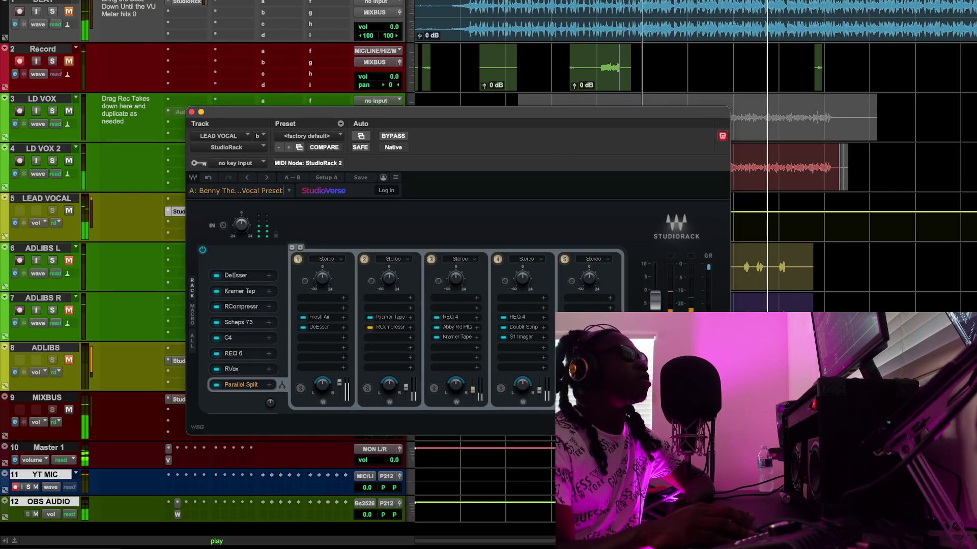
pyautogui.press('space')
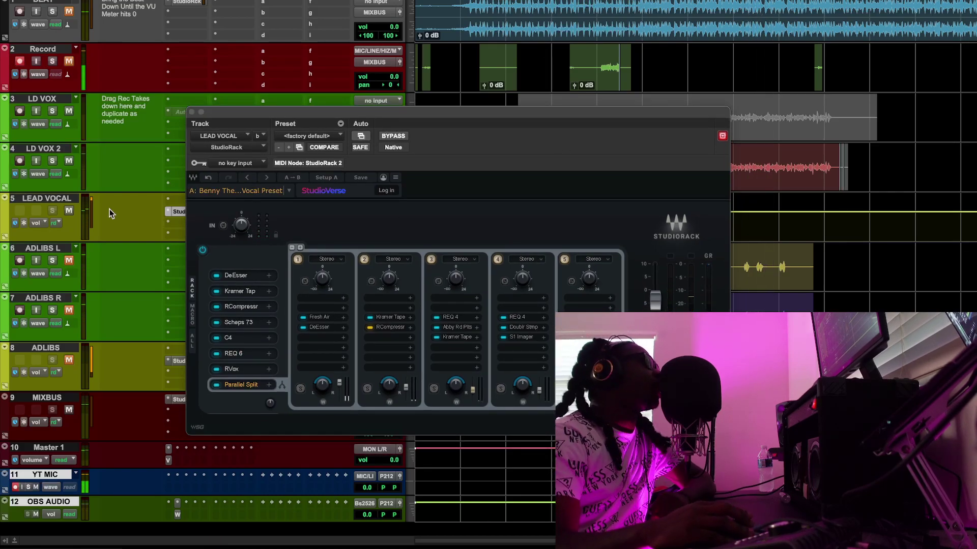
# Step: Unmute the ADLIBS L, ADLIBS R and ADLIBS tracks
pyautogui.click(69, 261)
pyautogui.click(68, 300)
pyautogui.click(69, 310)
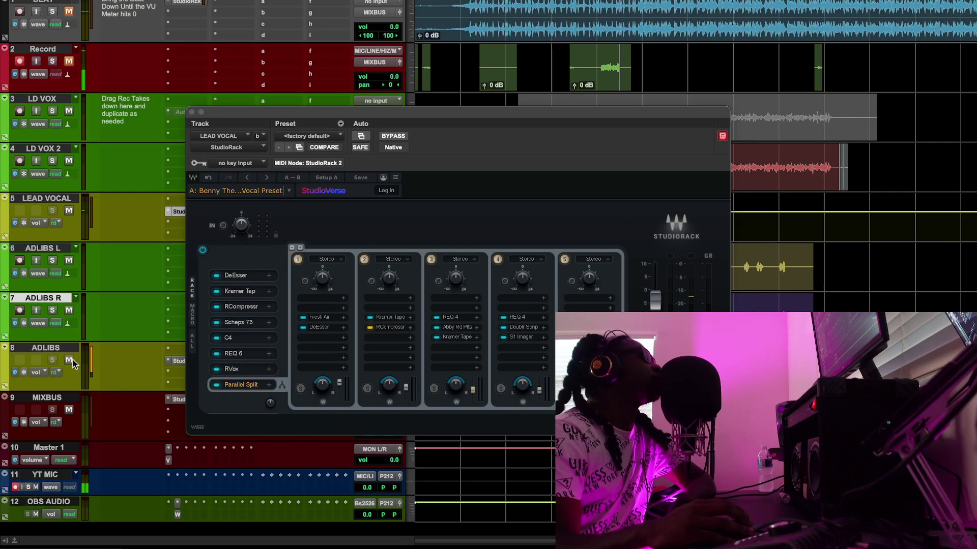
# Step: Open the DeEsser in slot 1 of the LEAD VOCAL rack and play the vocal section through it
pyautogui.click(239, 276)
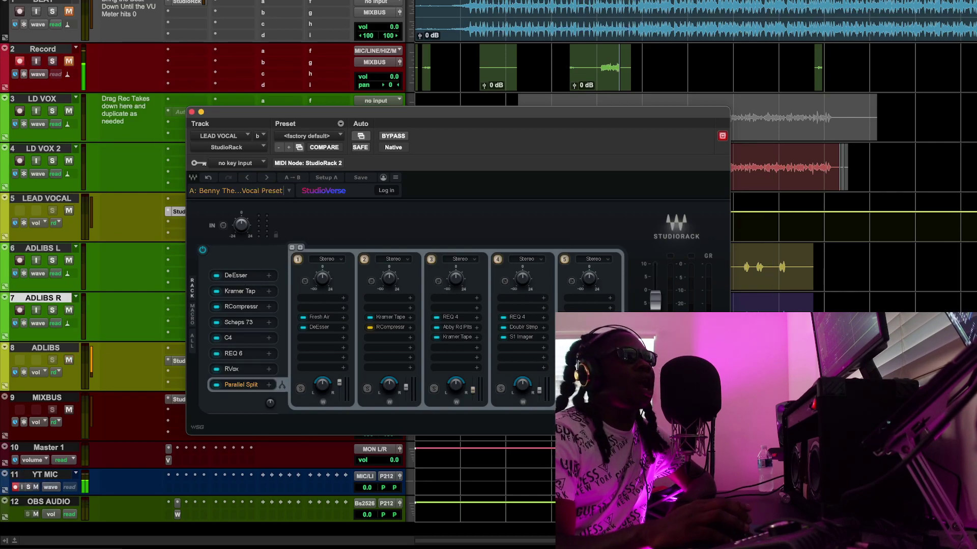
pyautogui.moveTo(67, 99); pyautogui.dragTo(335, 151)
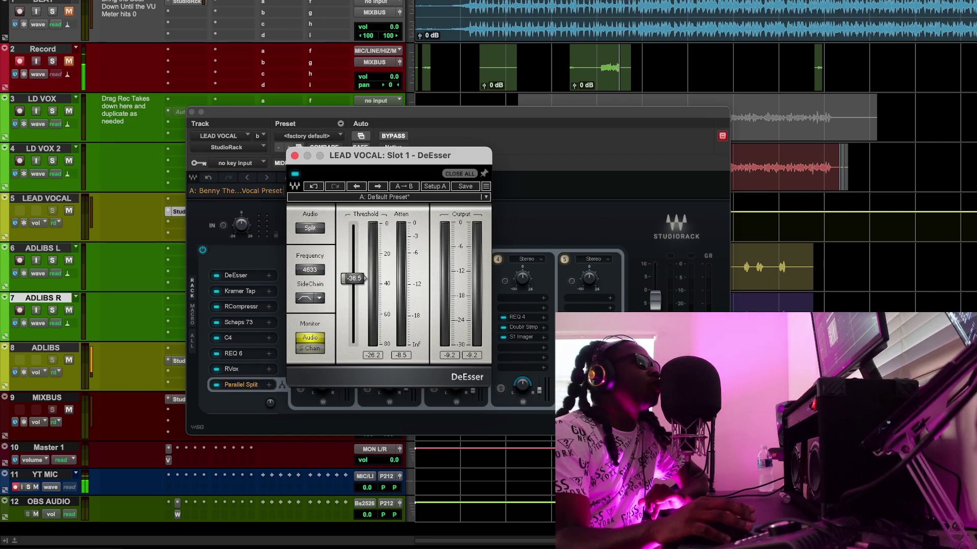
pyautogui.click(633, 66)
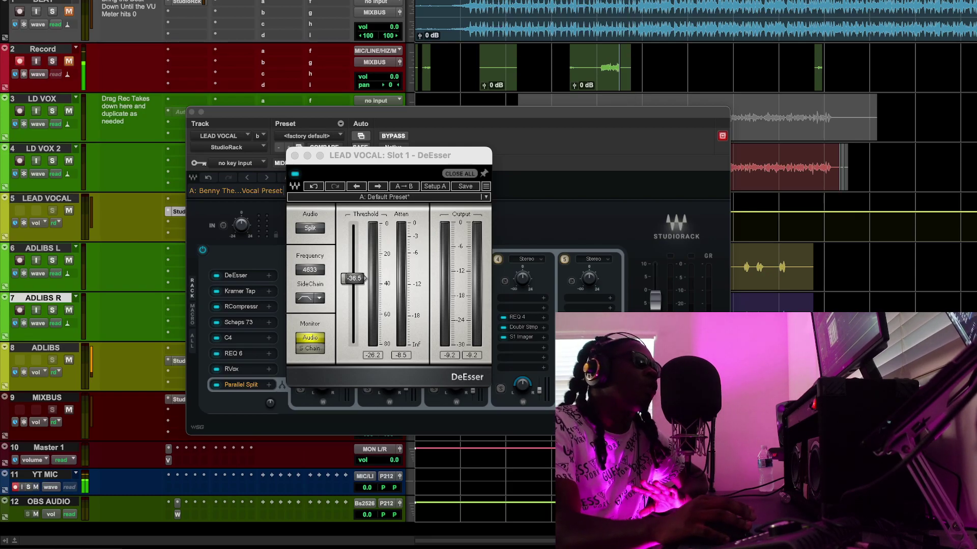
pyautogui.press('space')
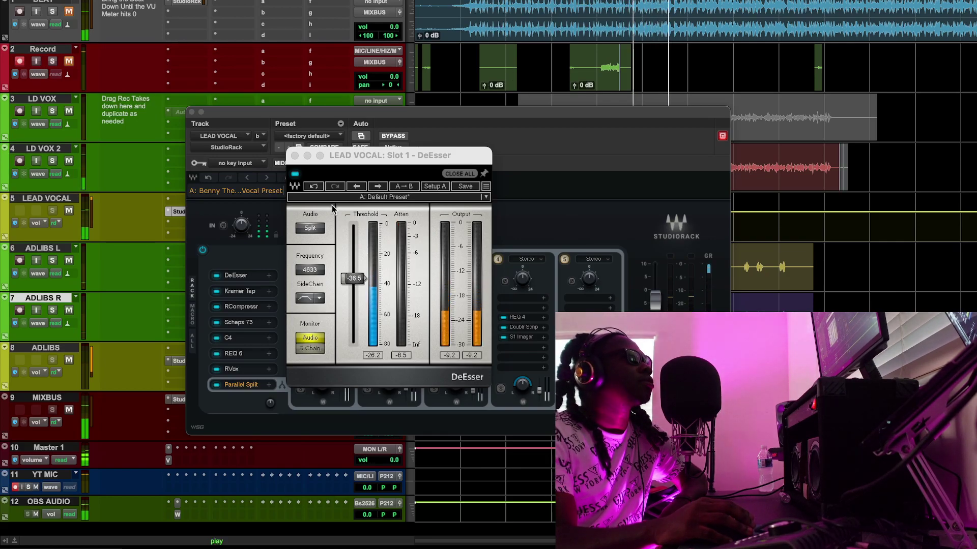
# Step: View the StudioRack chain on the ADLIBS track and return to the LEAD VOCAL rack
pyautogui.moveTo(243, 109); pyautogui.dragTo(404, 112)
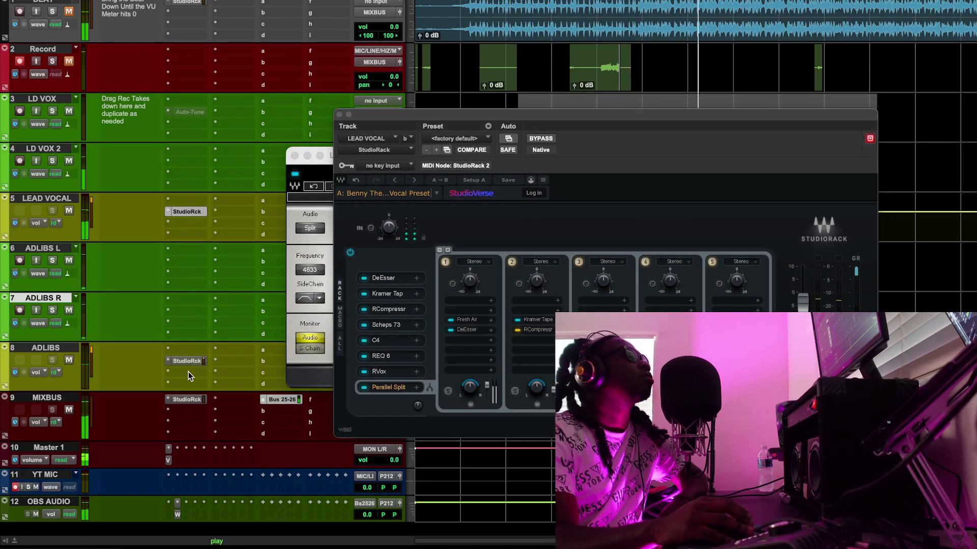
pyautogui.click(187, 362)
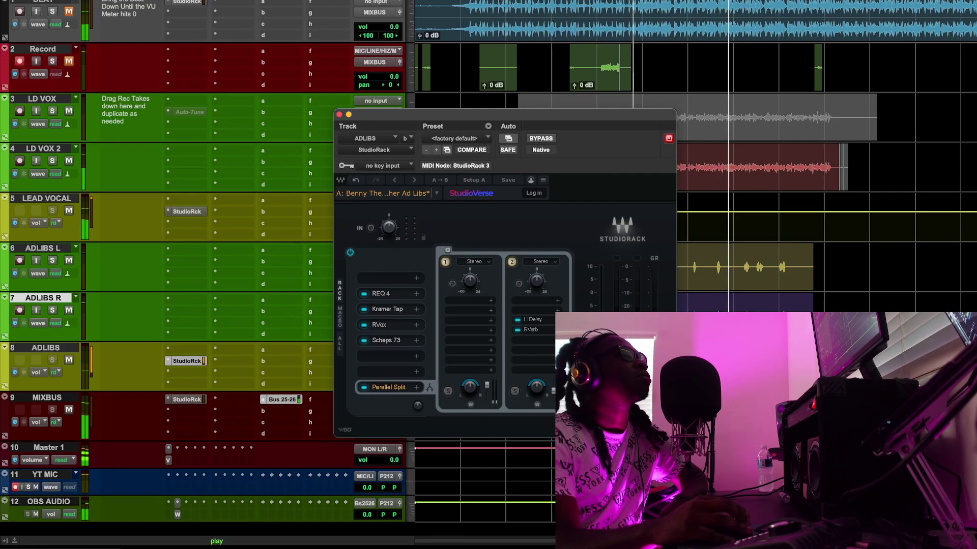
pyautogui.click(195, 208)
pyautogui.moveTo(532, 120); pyautogui.dragTo(370, 115)
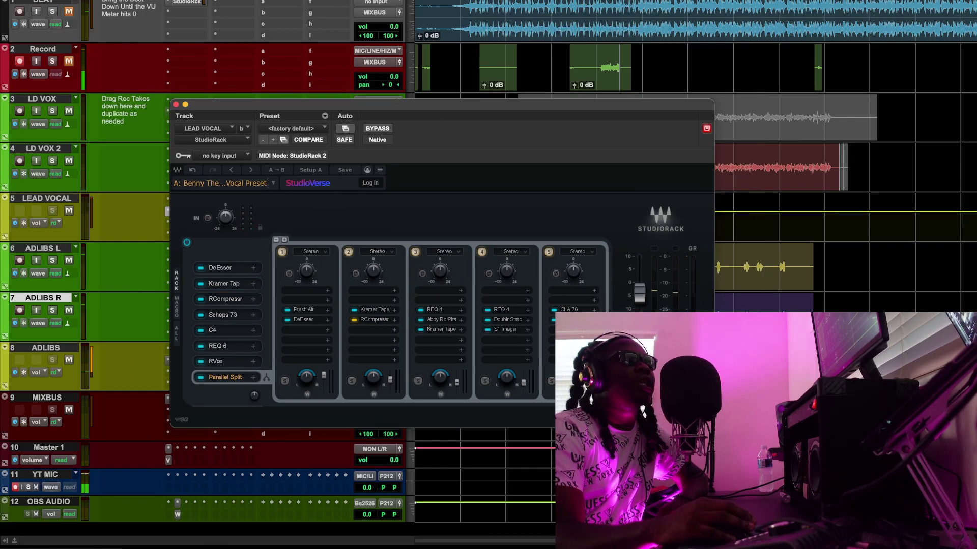
# Step: Open the Kramer Tape in slot 2 of the LEAD VOCAL rack and examine its tape speed and other controls
pyautogui.moveTo(0, 55); pyautogui.dragTo(400, 107)
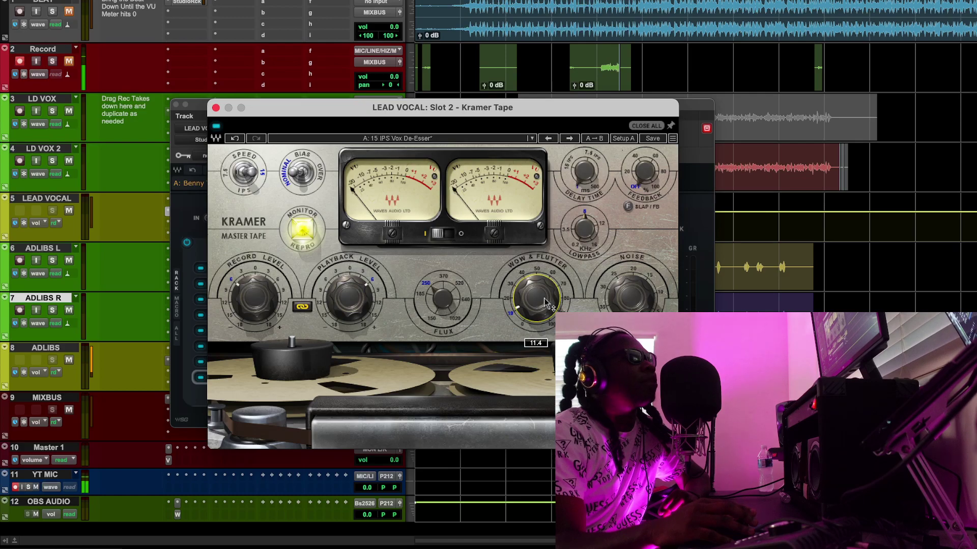
pyautogui.press('space')
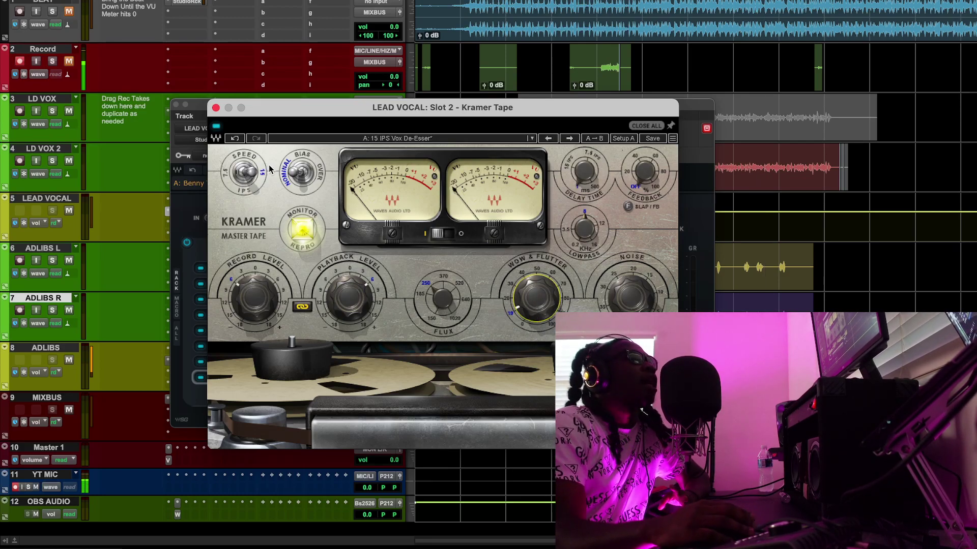
pyautogui.click(250, 174)
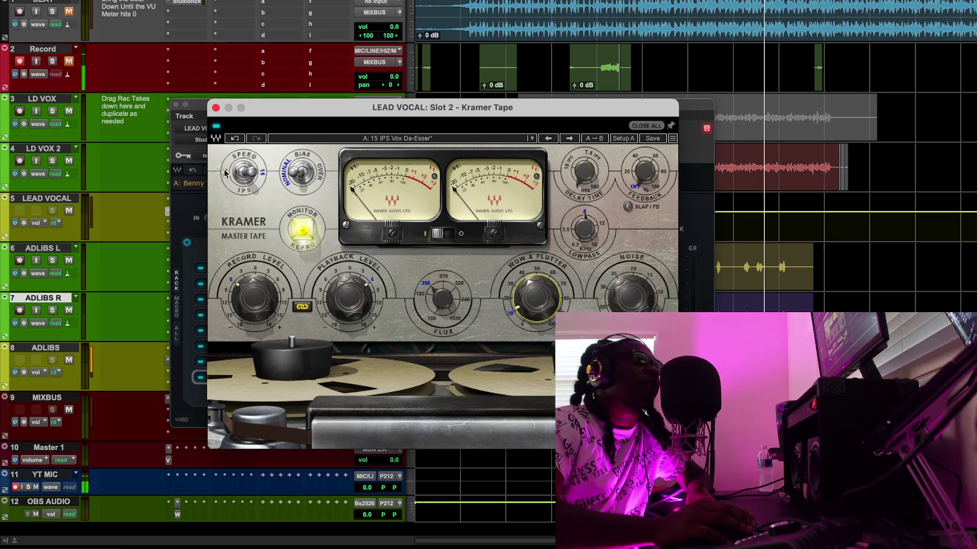
pyautogui.click(254, 175)
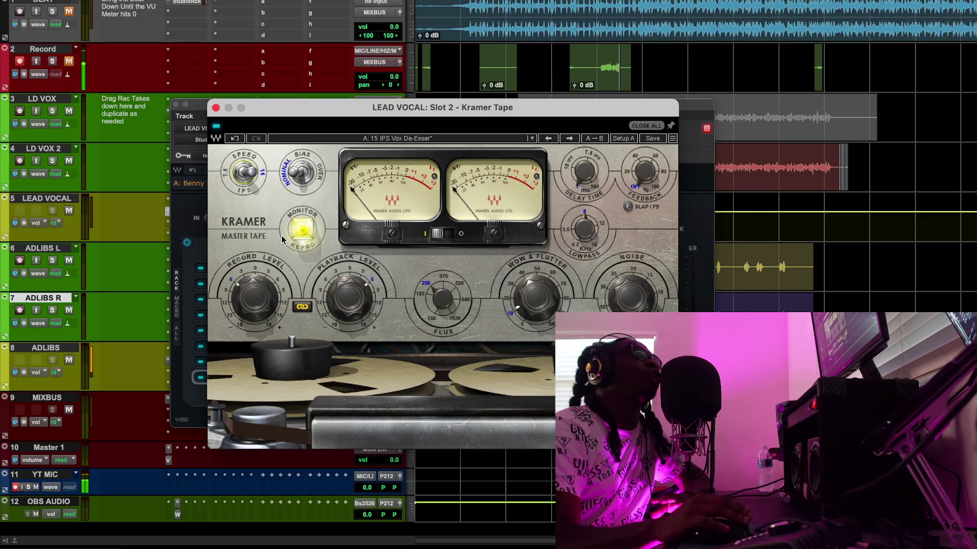
# Step: Play the vocal section while switching the Kramer Tape off and back on to compare, and close the plug-in
pyautogui.moveTo(454, 304)
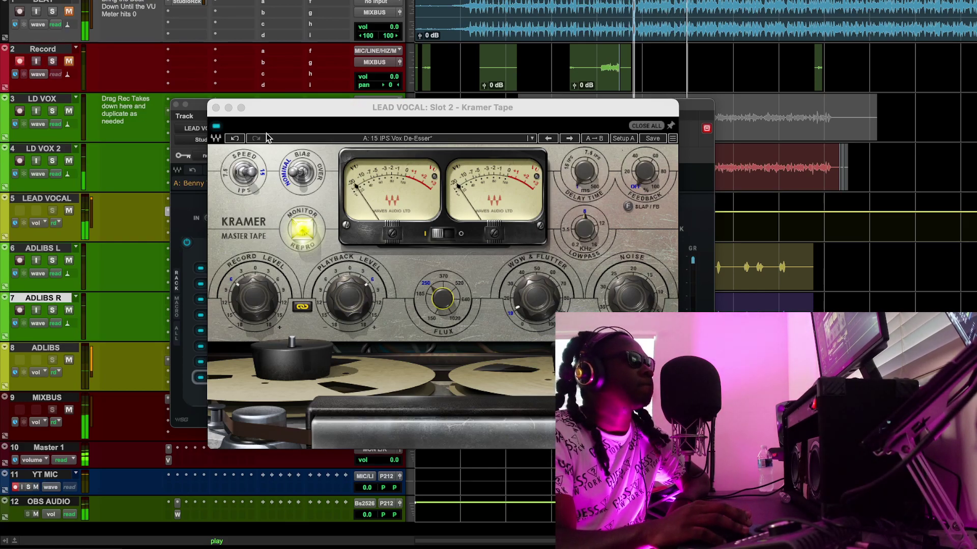
pyautogui.click(214, 128)
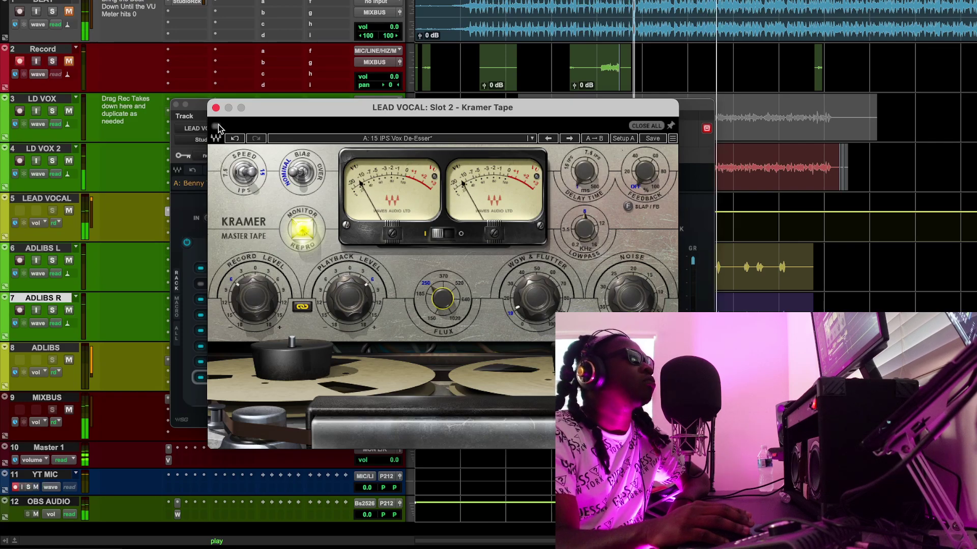
pyautogui.click(217, 126)
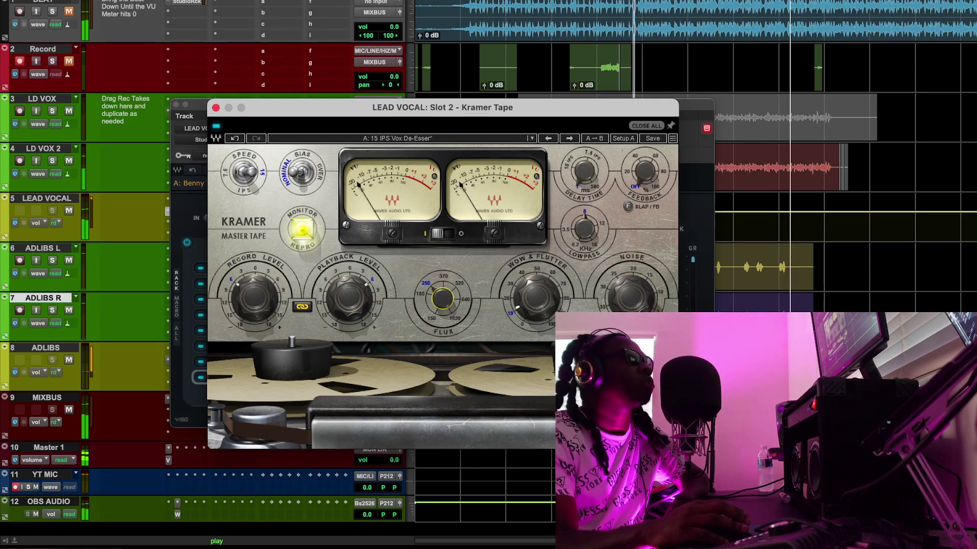
pyautogui.click(634, 21)
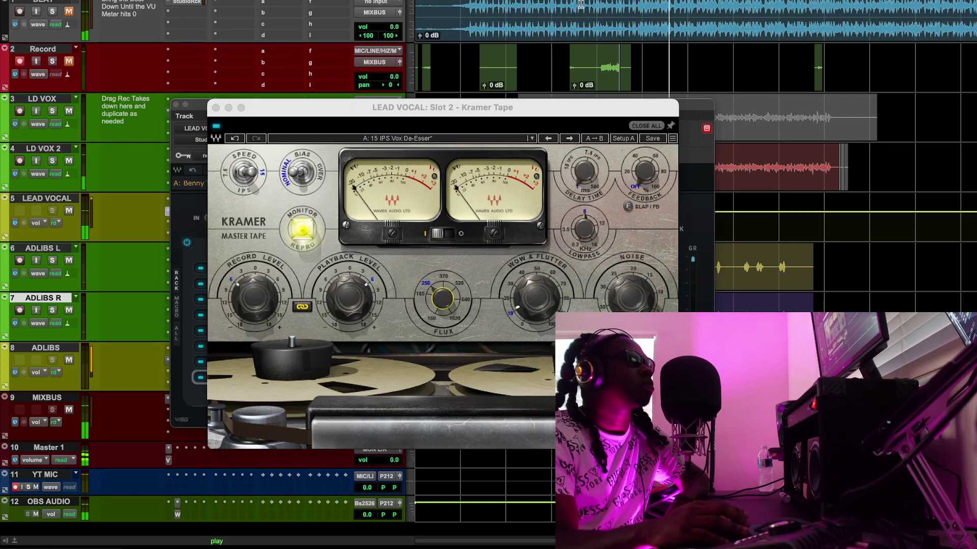
pyautogui.moveTo(543, 111); pyautogui.dragTo(426, 88)
pyautogui.press('space')
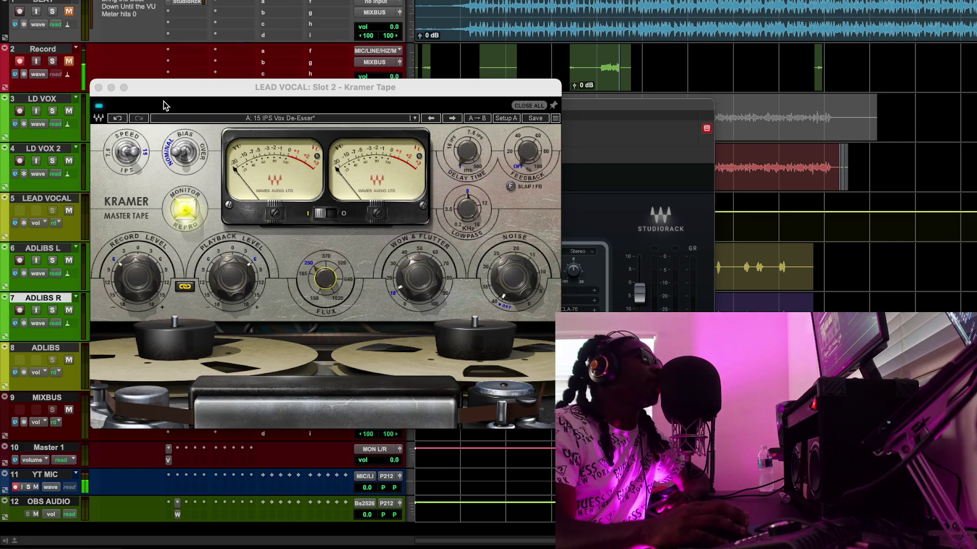
pyautogui.click(98, 88)
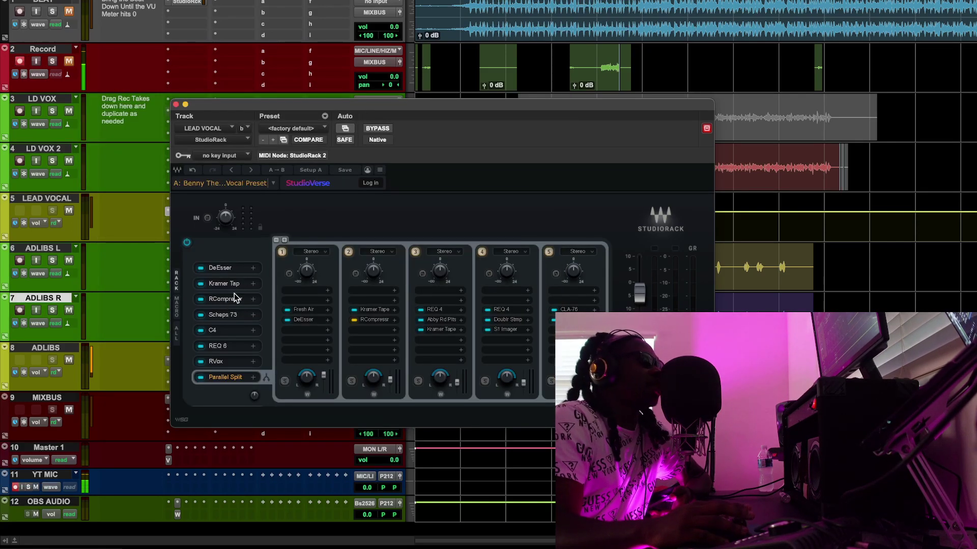
# Step: Open the RCompressor in slot 3 of the LEAD VOCAL rack and compare the playing vocal with it off and on
pyautogui.moveTo(0, 94); pyautogui.dragTo(503, 103)
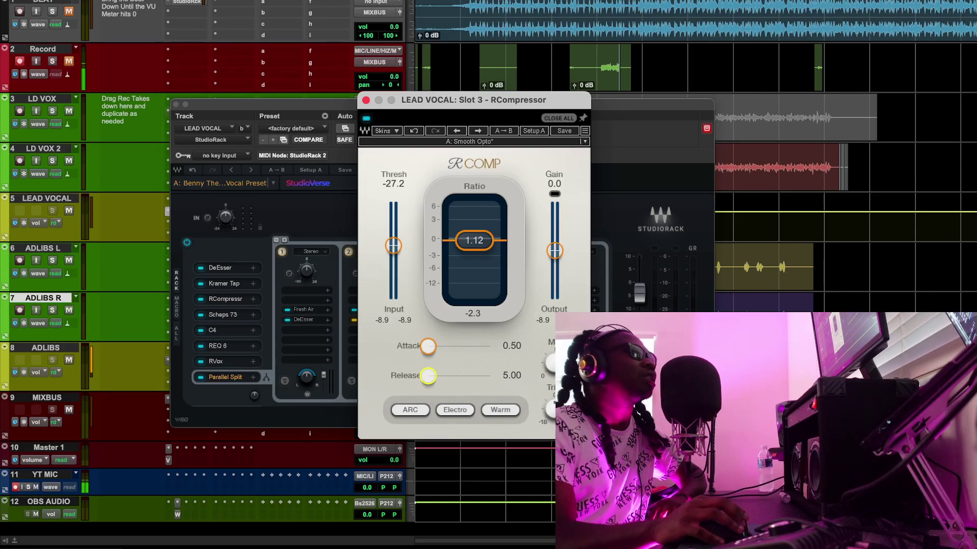
pyautogui.click(640, 69)
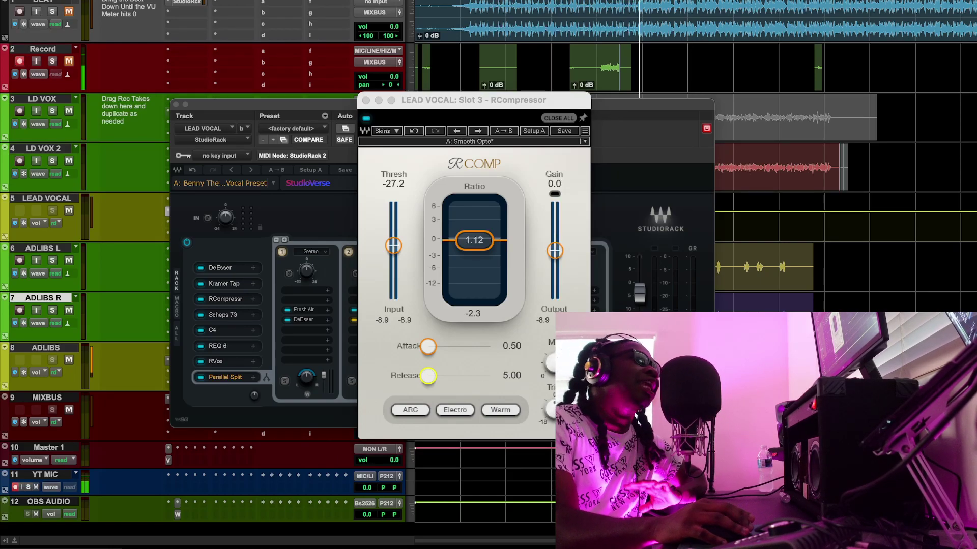
pyautogui.press('space')
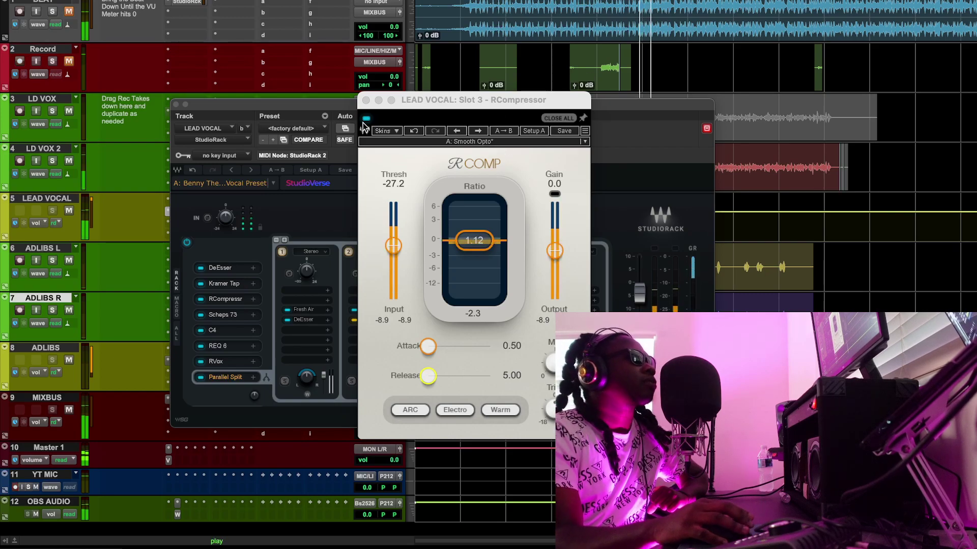
pyautogui.click(366, 120)
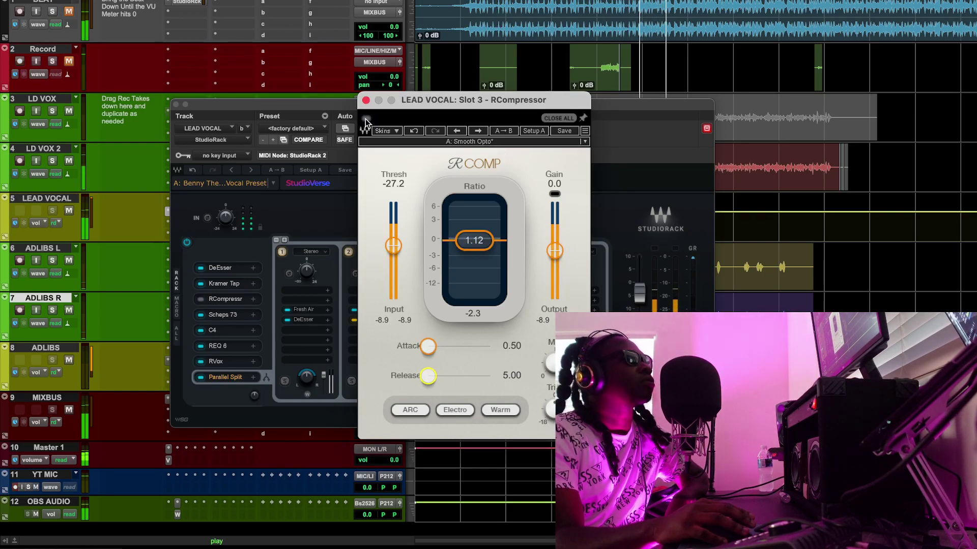
pyautogui.click(366, 120)
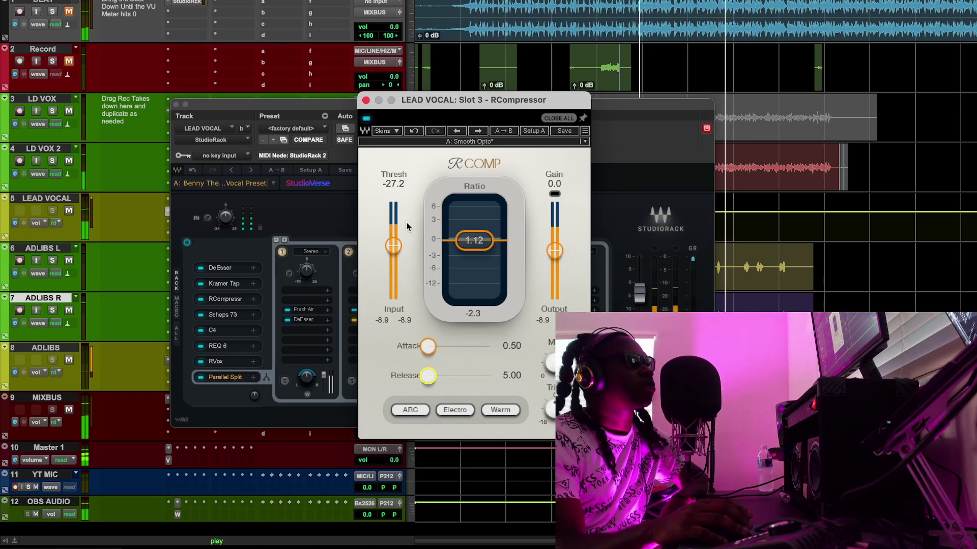
# Step: Switch the RCompressor's release mode from ARC to Manual and compare the playing vocal with the compressor off and on
pyautogui.click(410, 412)
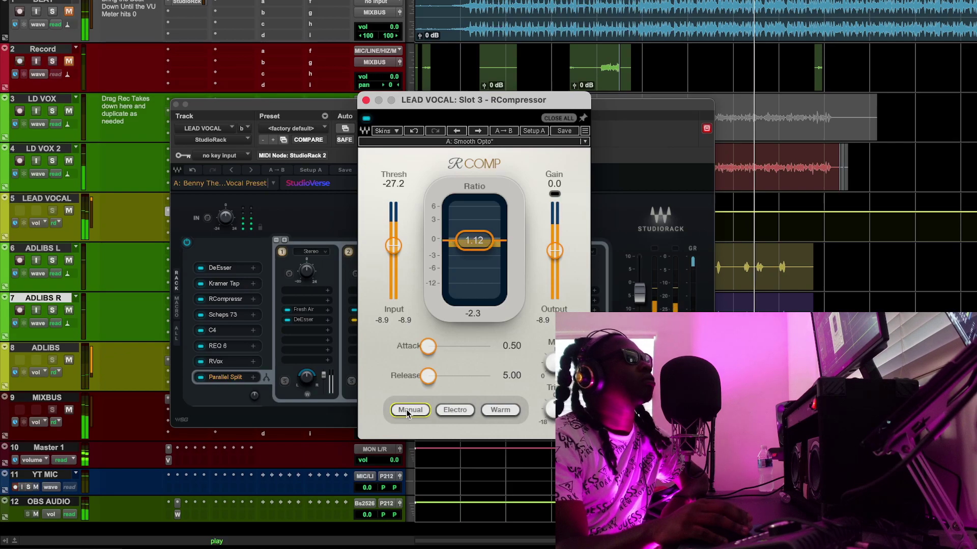
pyautogui.click(367, 119)
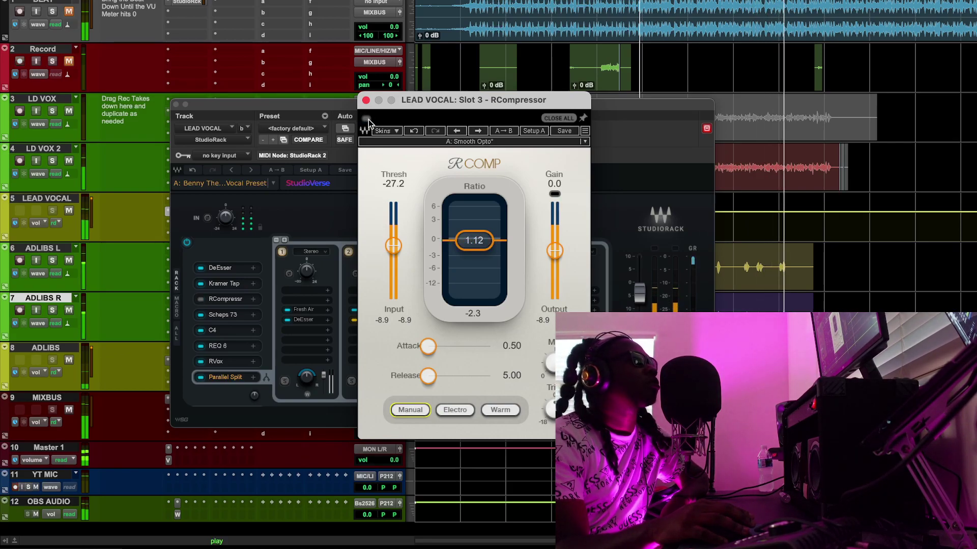
pyautogui.click(367, 120)
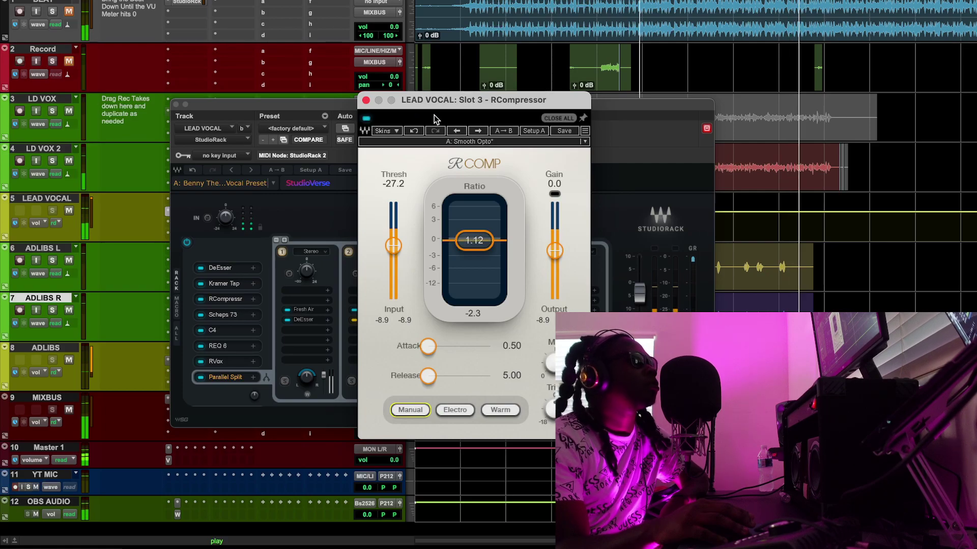
pyautogui.click(638, 37)
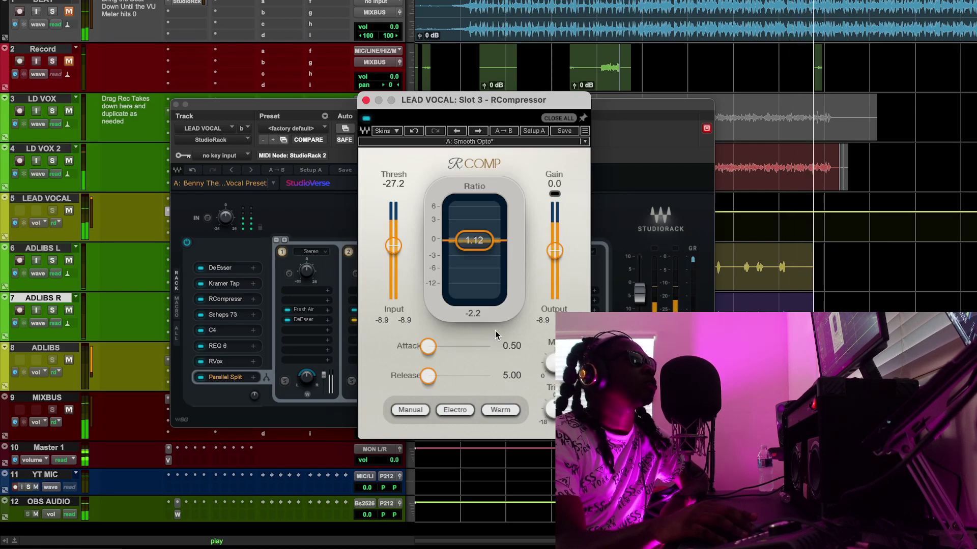
pyautogui.press('space')
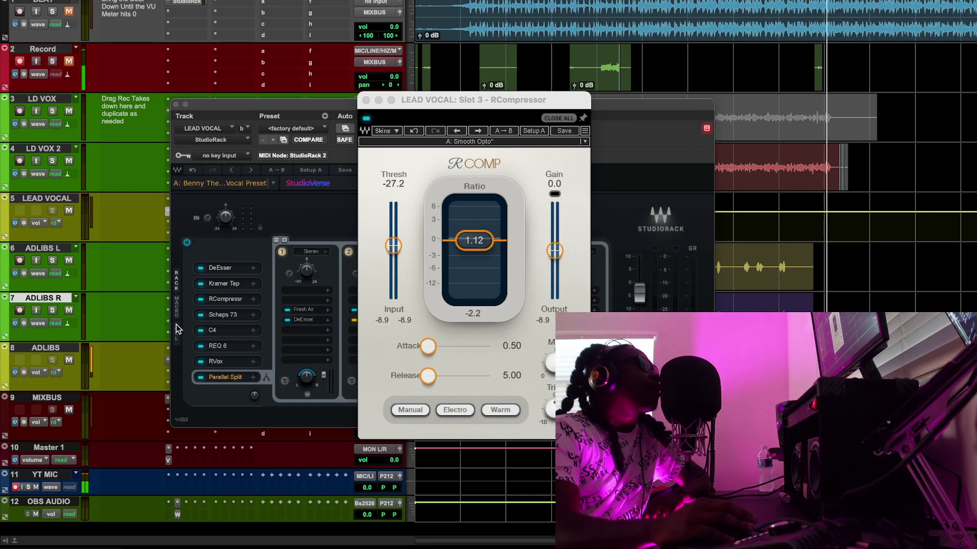
# Step: Open the Scheps 73 in slot 4 of the LEAD VOCAL rack and select the vocal section across the tracks for playback
pyautogui.click(216, 319)
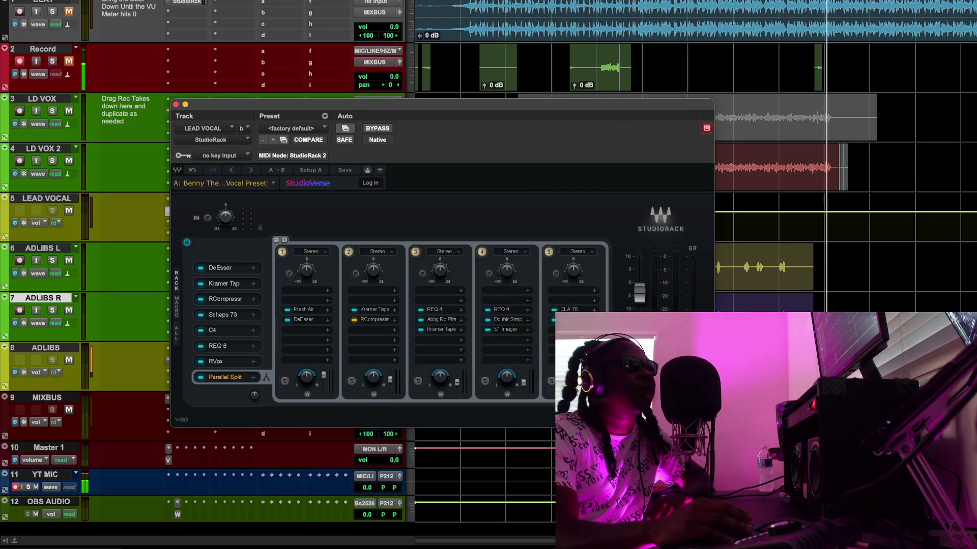
pyautogui.click(222, 315)
pyautogui.moveTo(203, 44); pyautogui.dragTo(423, 53)
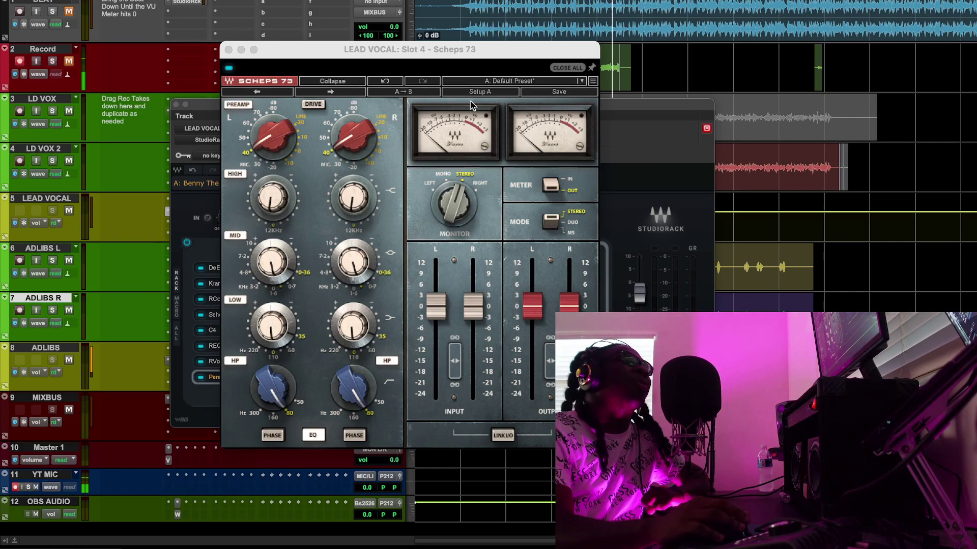
pyautogui.moveTo(640, 76); pyautogui.dragTo(786, 76)
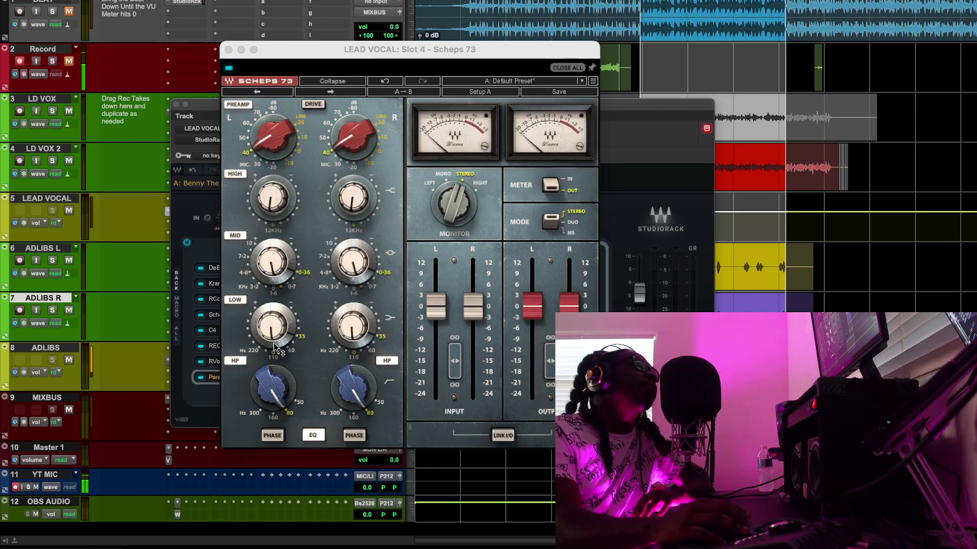
# Step: Examine the low, mid and high EQ settings of the Scheps 73
pyautogui.moveTo(270, 332); pyautogui.dragTo(281, 349)
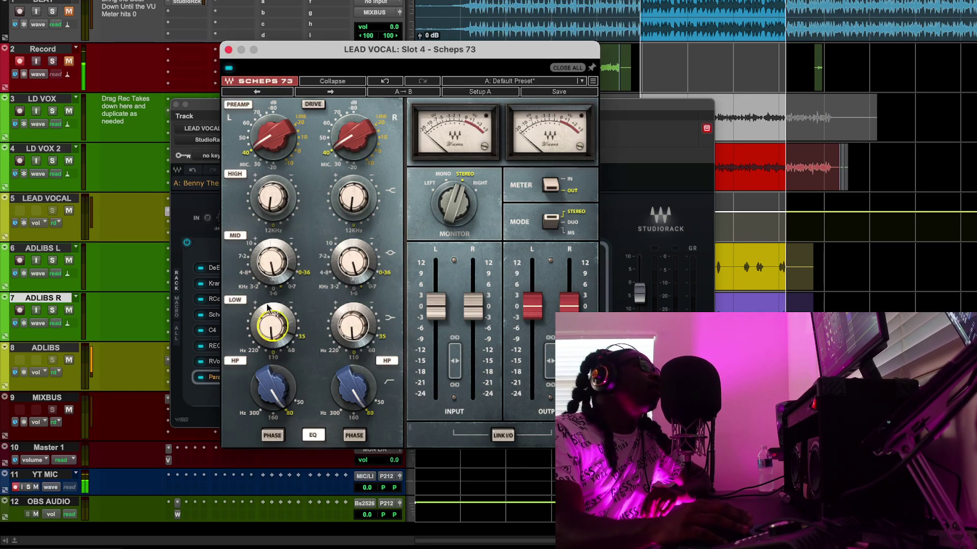
pyautogui.moveTo(284, 274); pyautogui.dragTo(286, 278)
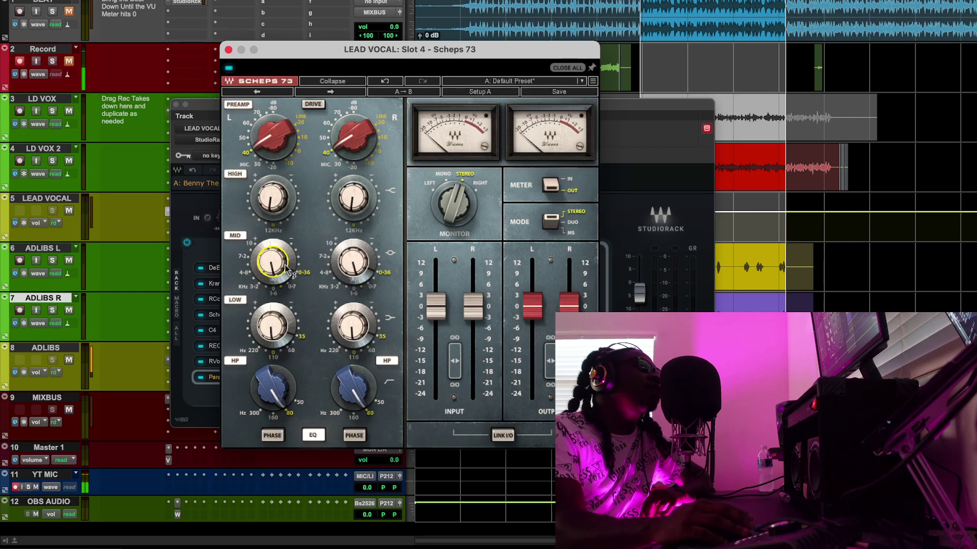
pyautogui.moveTo(283, 256)
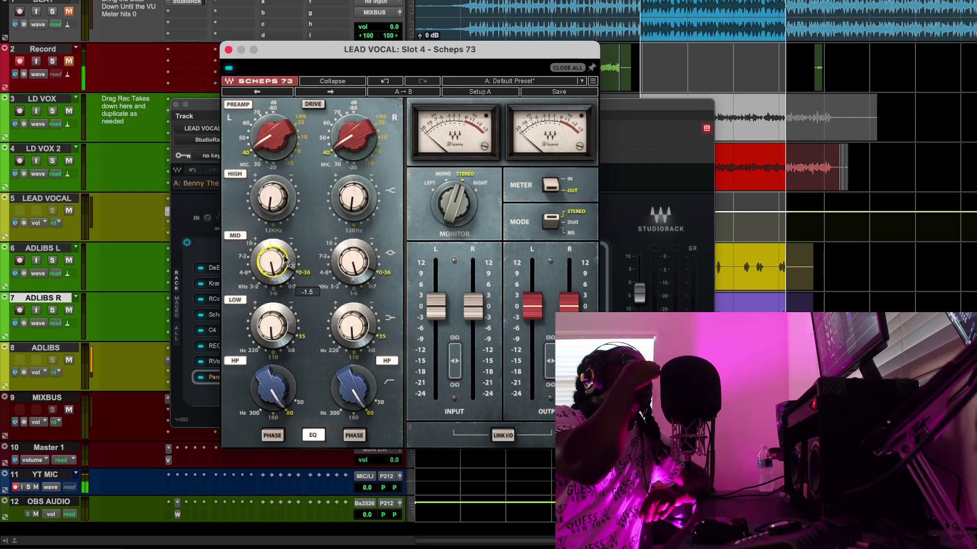
pyautogui.click(268, 218)
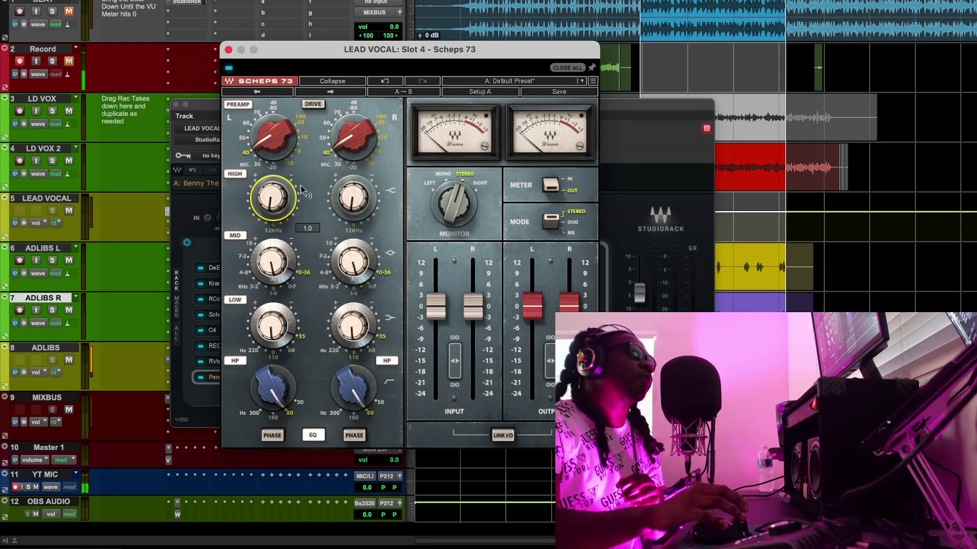
# Step: Play the selected vocal section while toggling the Scheps 73 off and on to compare, and close the plug-in
pyautogui.press('space')
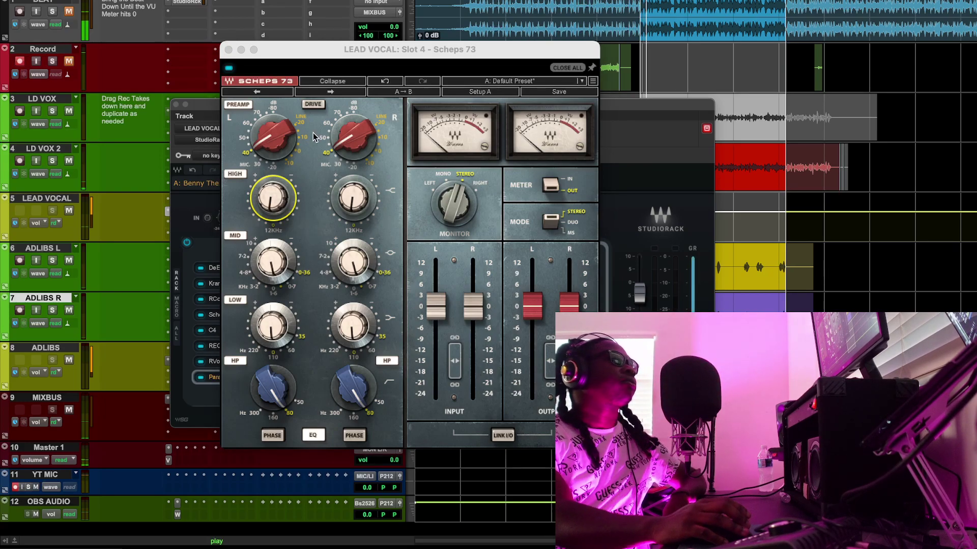
pyautogui.click(229, 68)
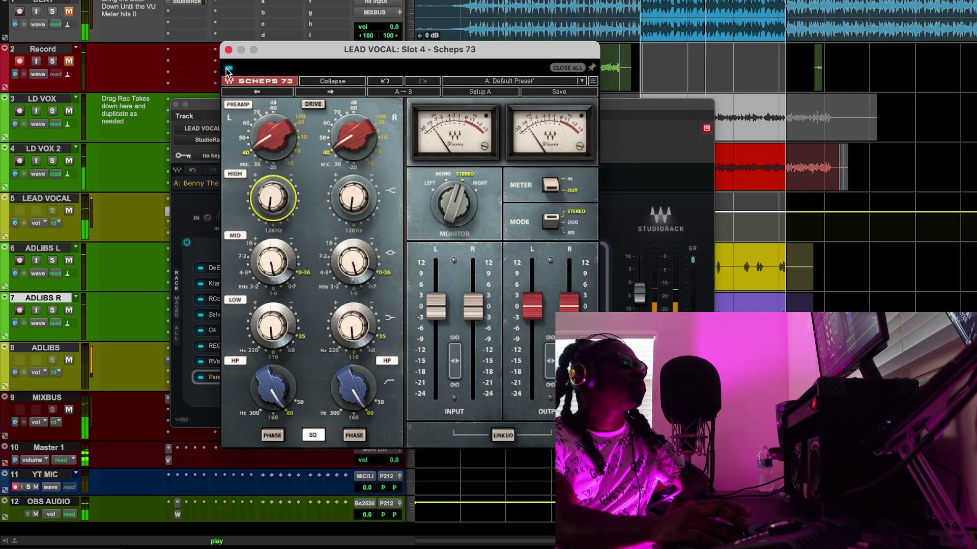
pyautogui.click(210, 115)
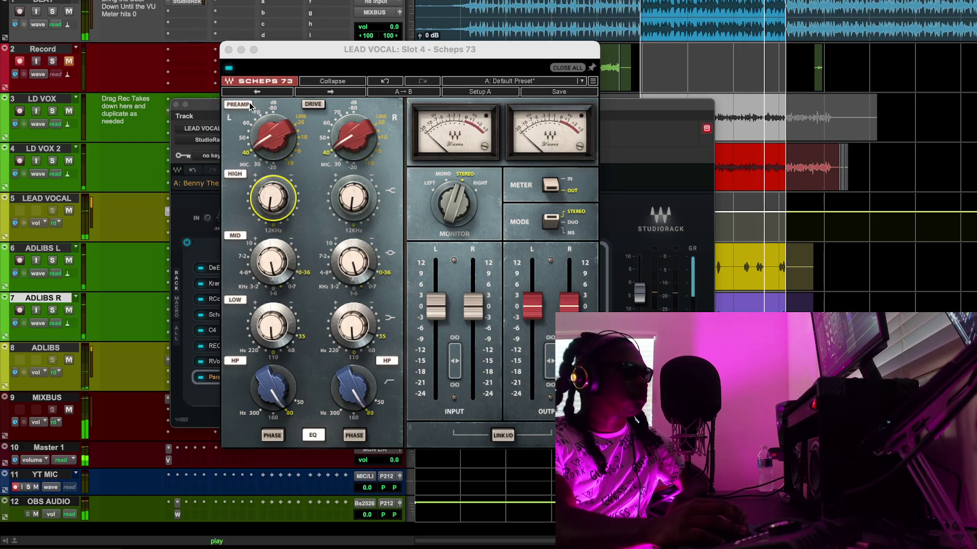
pyautogui.moveTo(257, 116)
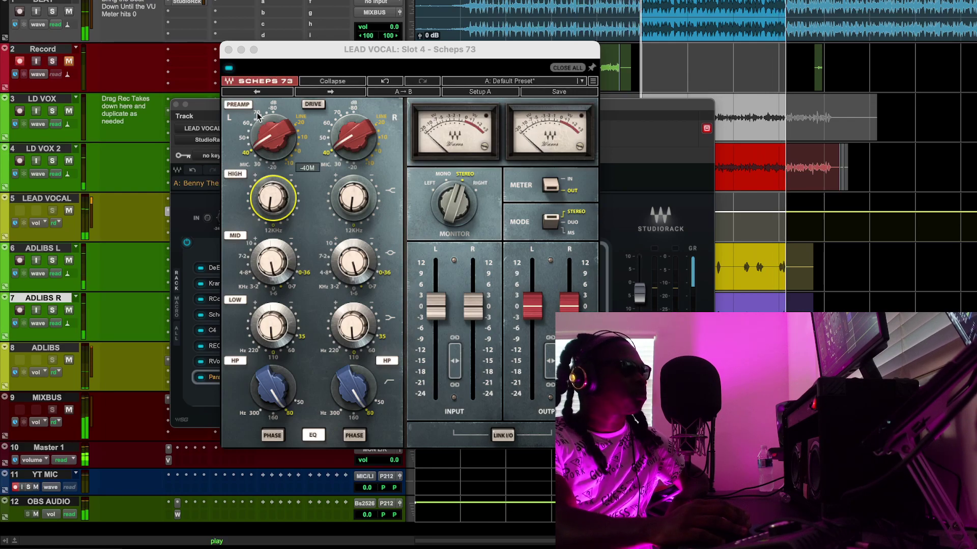
pyautogui.click(229, 70)
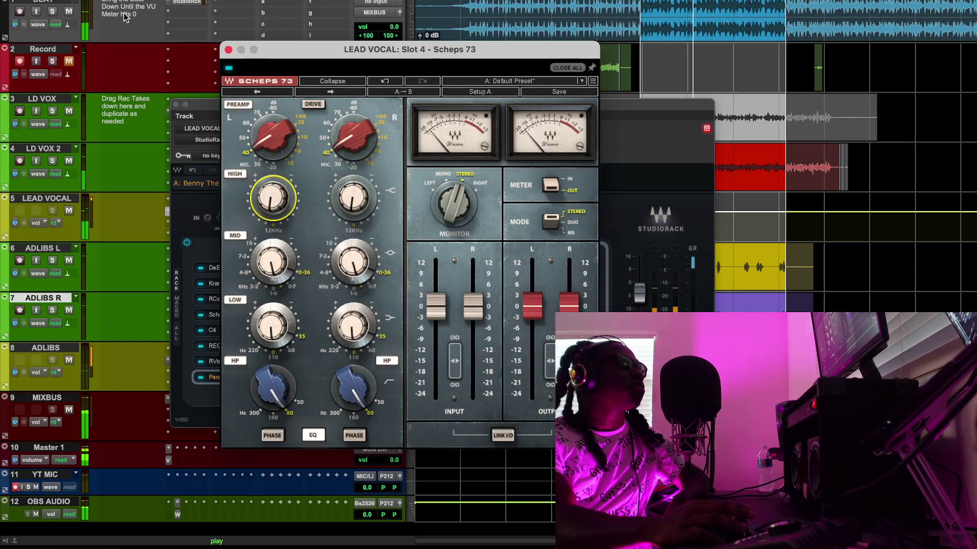
pyautogui.click(198, 82)
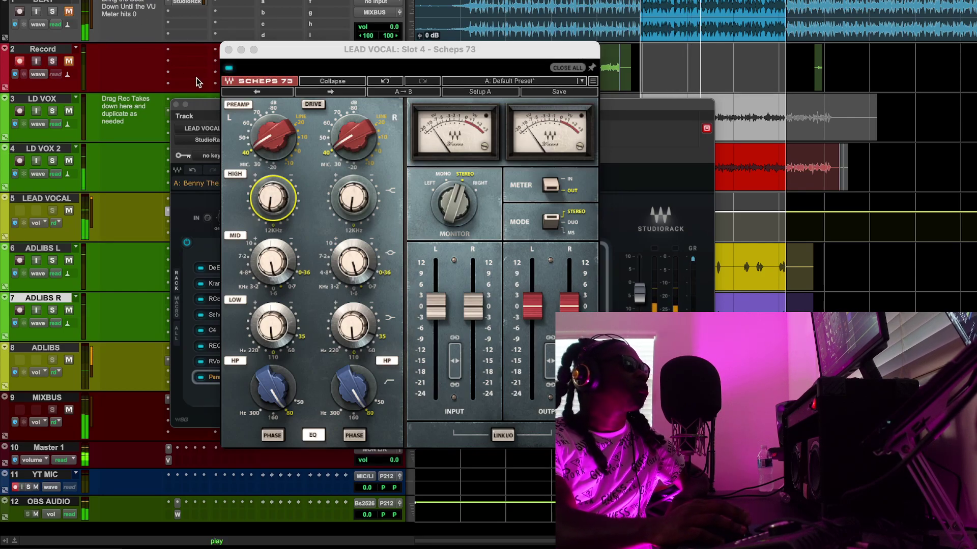
pyautogui.click(228, 69)
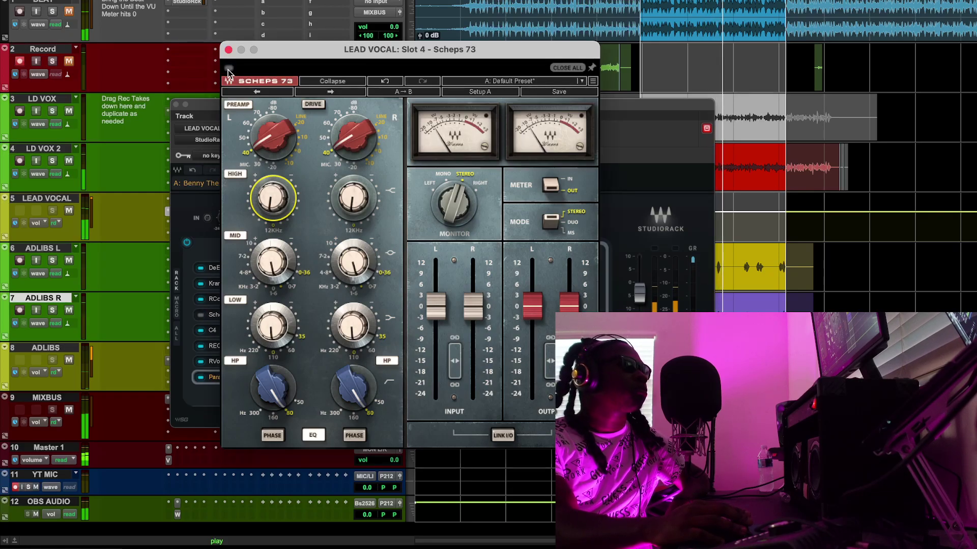
pyautogui.click(228, 68)
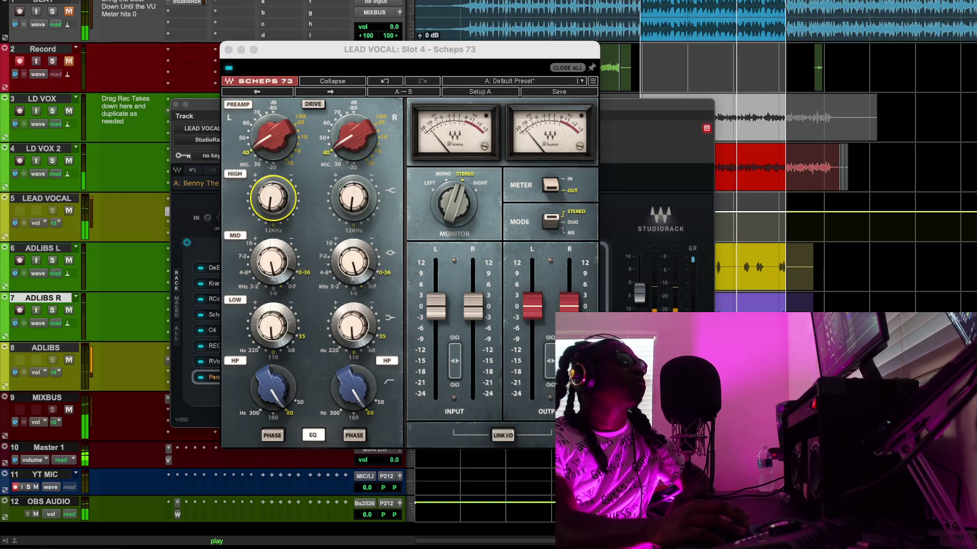
pyautogui.click(228, 49)
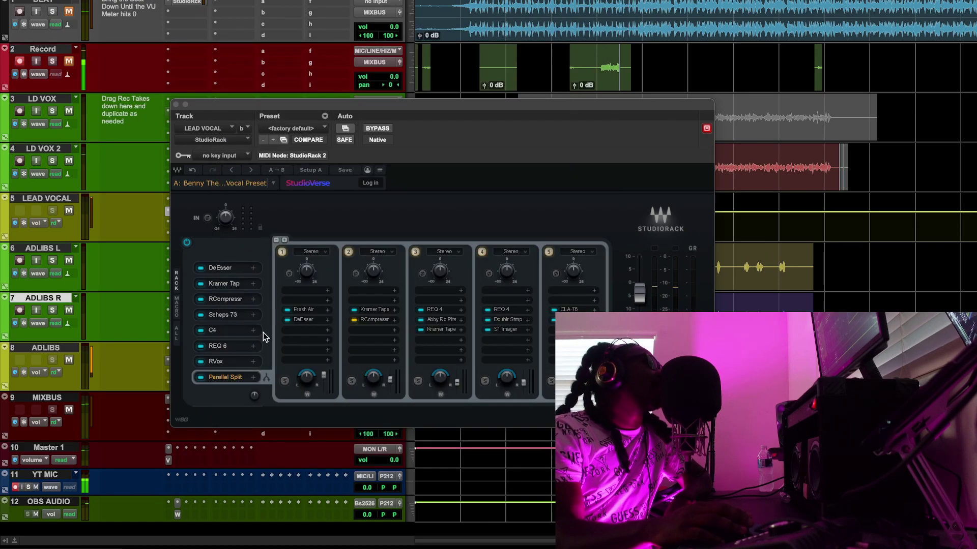
# Step: Open the C4 in slot 5 of the LEAD VOCAL rack and play the vocal section through it
pyautogui.click(225, 327)
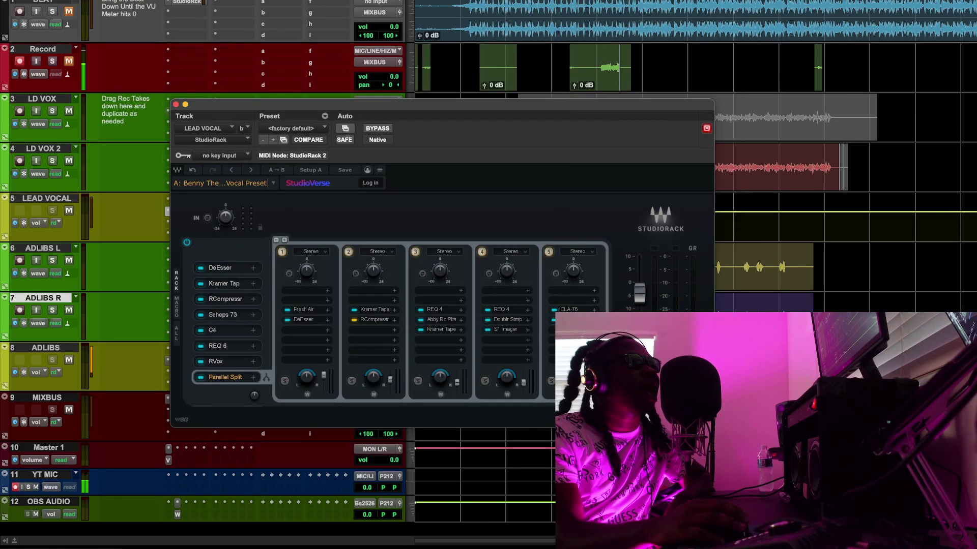
pyautogui.click(212, 331)
pyautogui.moveTo(340, 47); pyautogui.dragTo(362, 147)
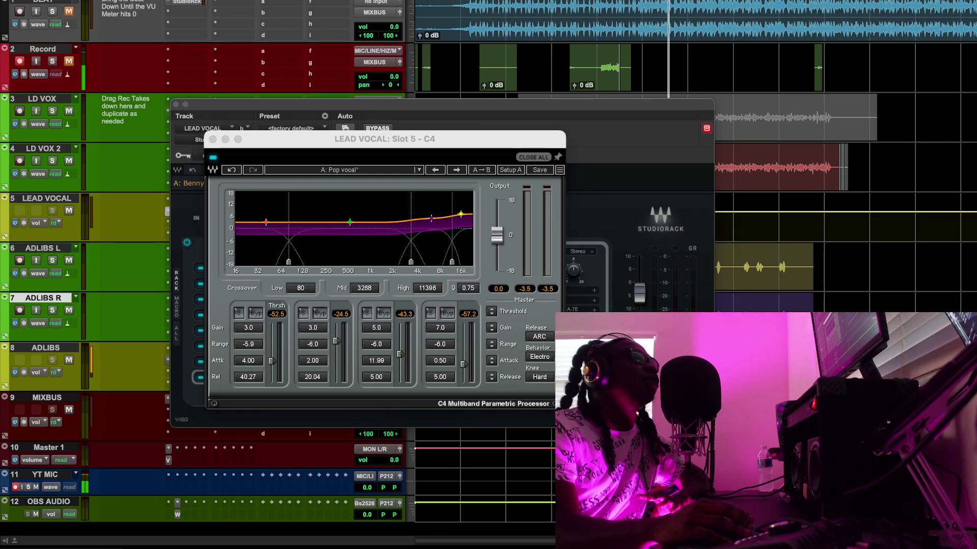
pyautogui.press('space')
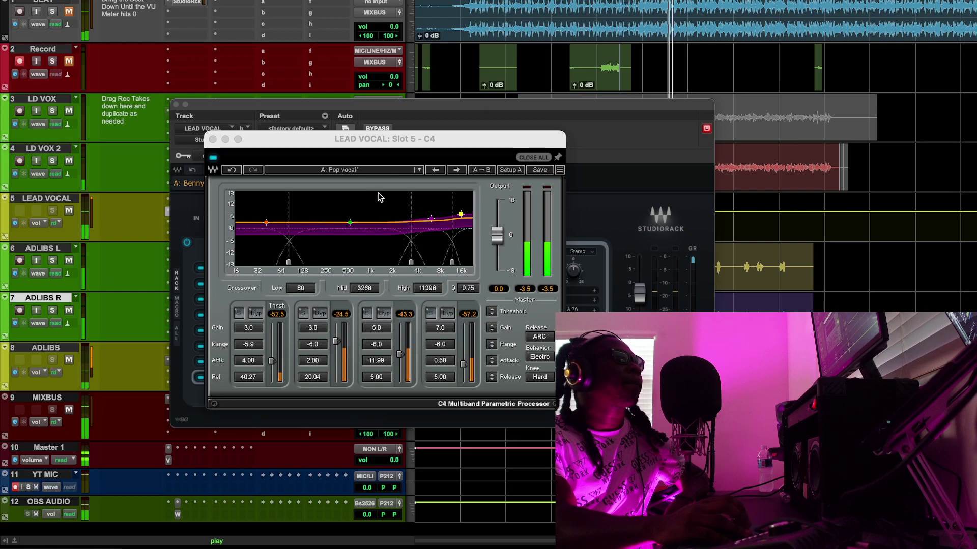
# Step: Toggle the C4 off and on during playback to compare, stop playback, and close the plug-in
pyautogui.click(213, 159)
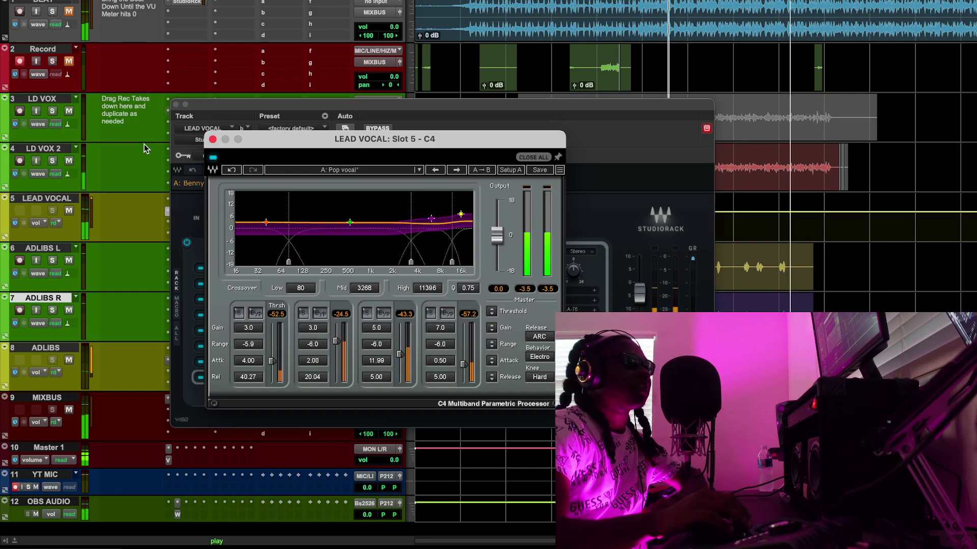
pyautogui.press('space')
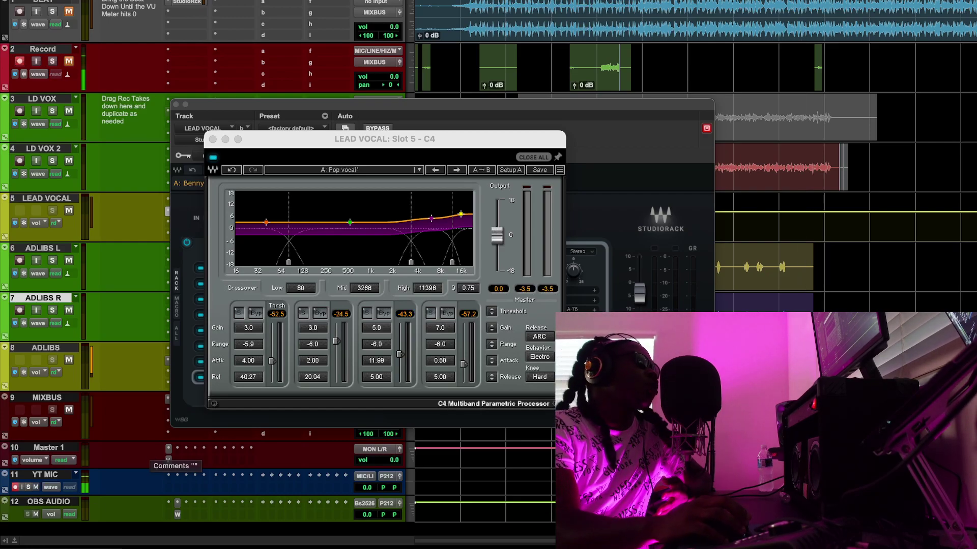
pyautogui.click(213, 139)
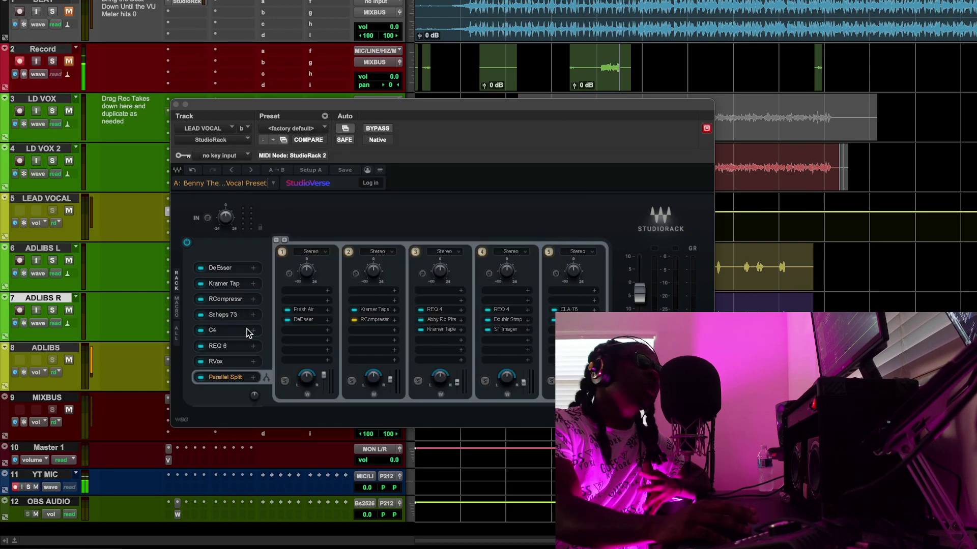
# Step: Open the REQ 6 in slot 6 of the LEAD VOCAL rack and play the vocal section through it
pyautogui.click(228, 346)
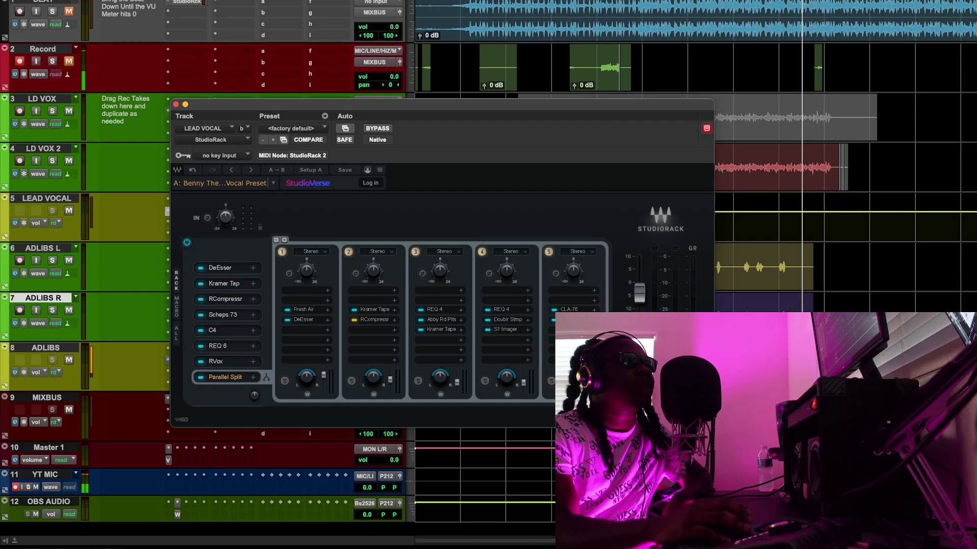
pyautogui.click(218, 346)
pyautogui.moveTo(450, 108); pyautogui.dragTo(530, 82)
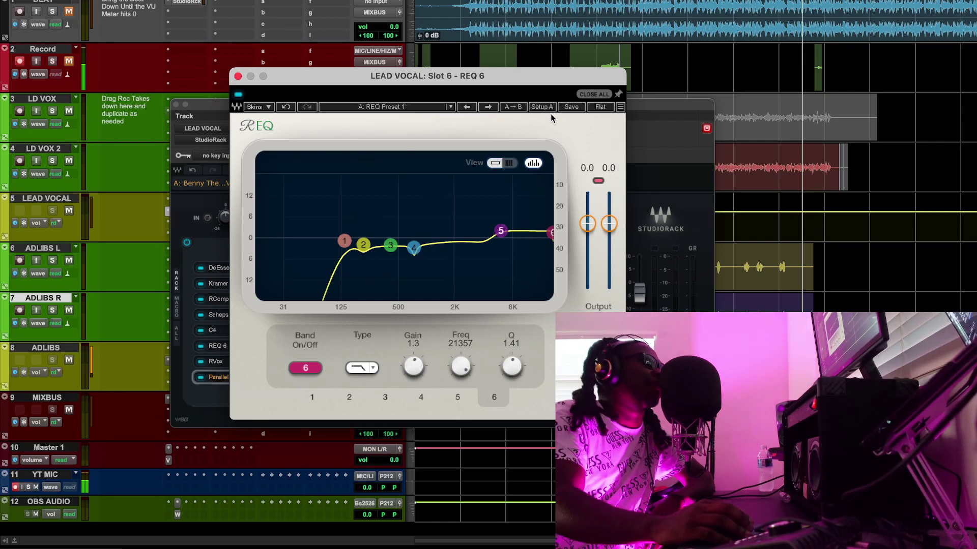
pyautogui.click(623, 25)
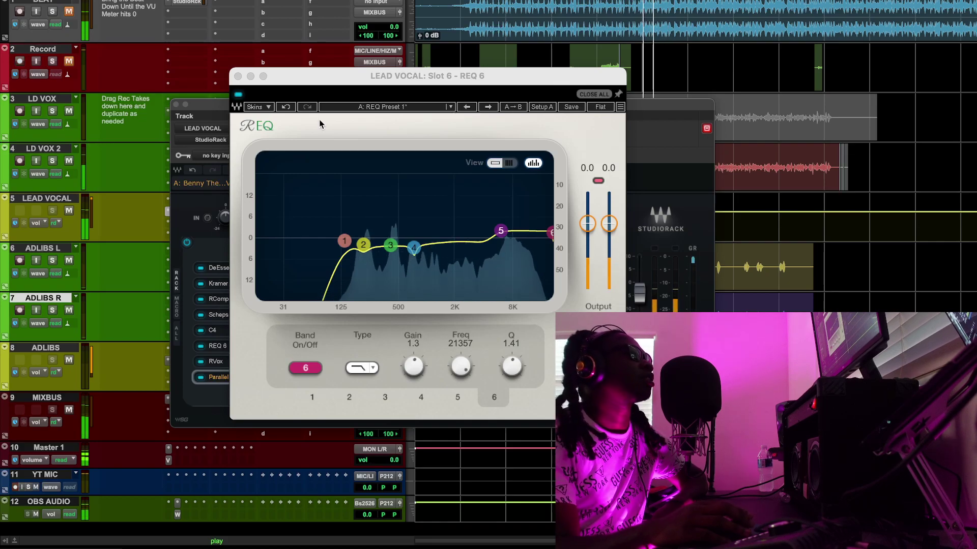
# Step: Toggle the REQ 6 off and on during playback to compare, stop playback, and close the plug-in
pyautogui.click(238, 94)
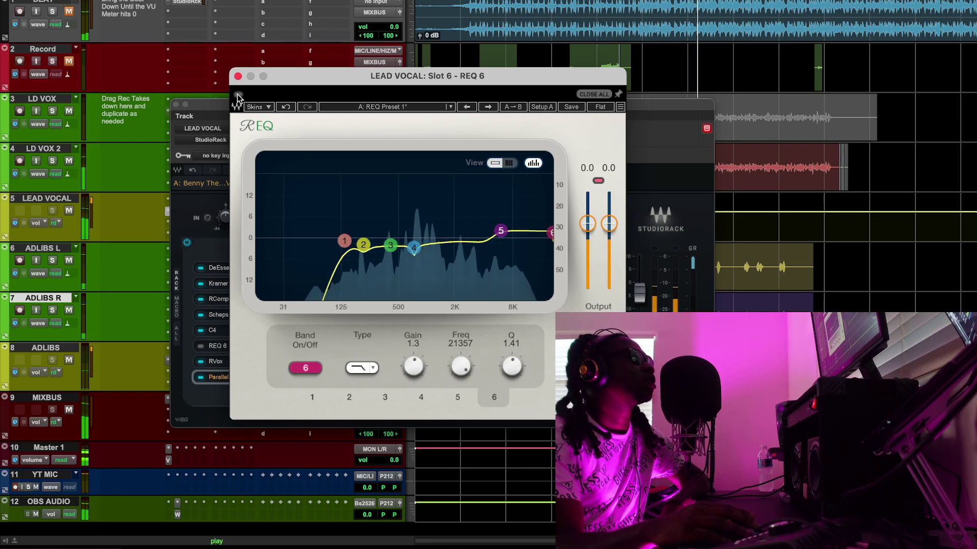
pyautogui.moveTo(480, 76)
pyautogui.mouseDown()
pyautogui.moveTo(446, 75)
pyautogui.moveTo(469, 80)
pyautogui.mouseUp()
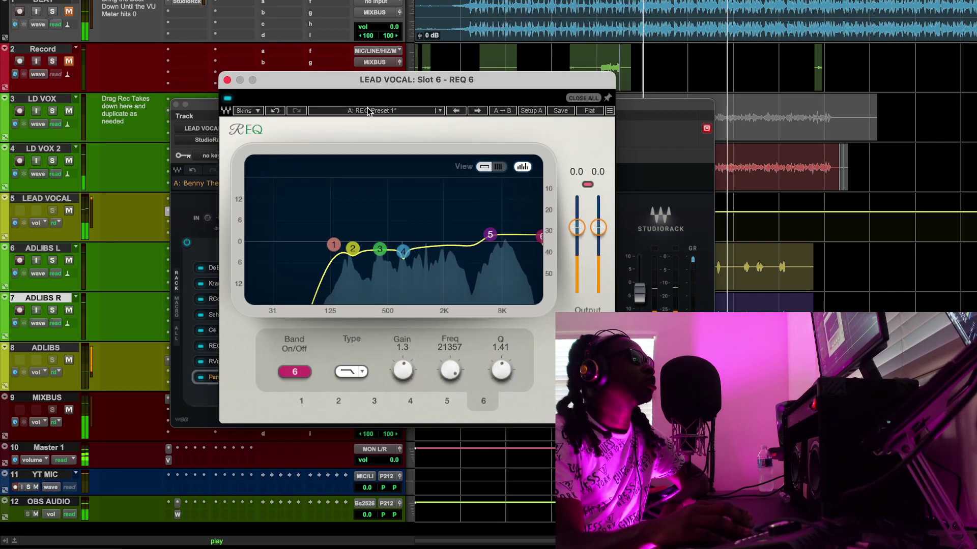
pyautogui.click(228, 98)
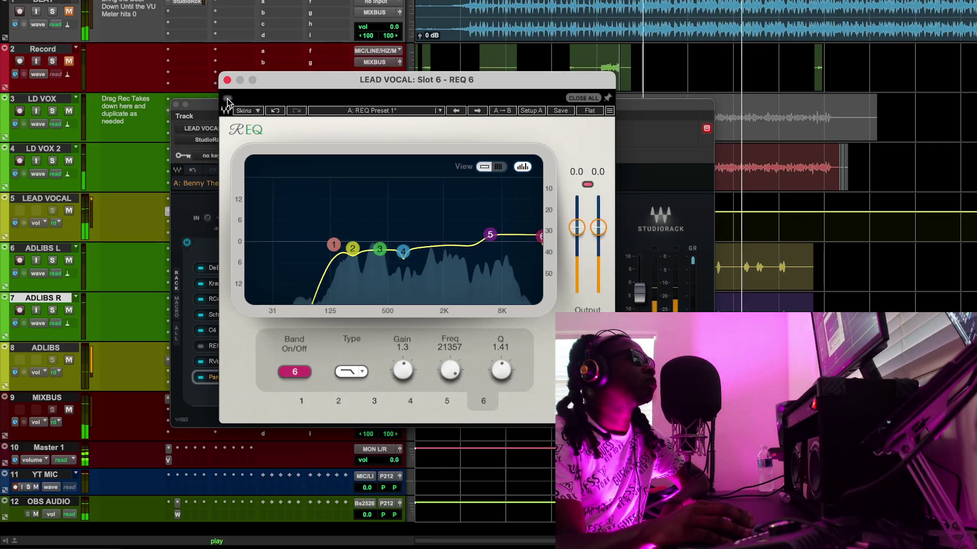
pyautogui.click(227, 99)
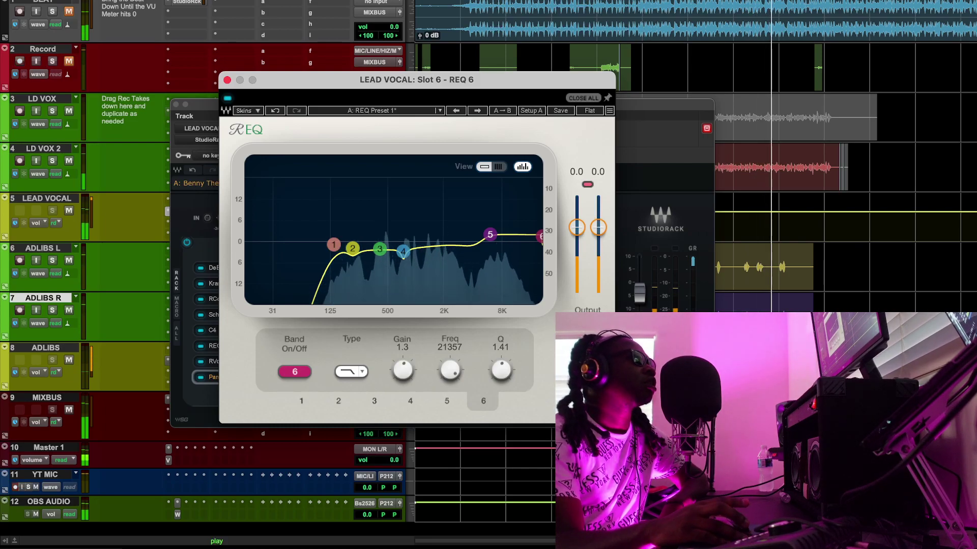
pyautogui.press('space')
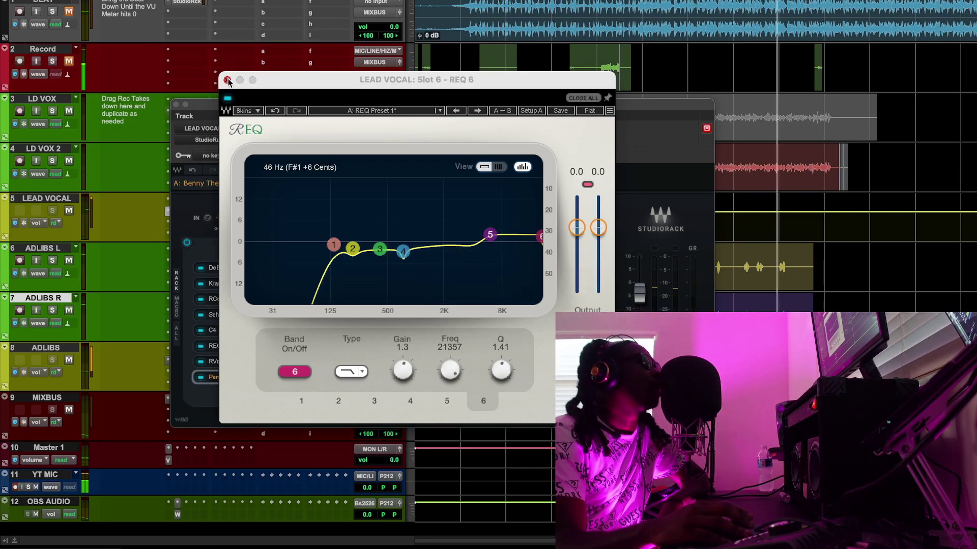
pyautogui.click(228, 80)
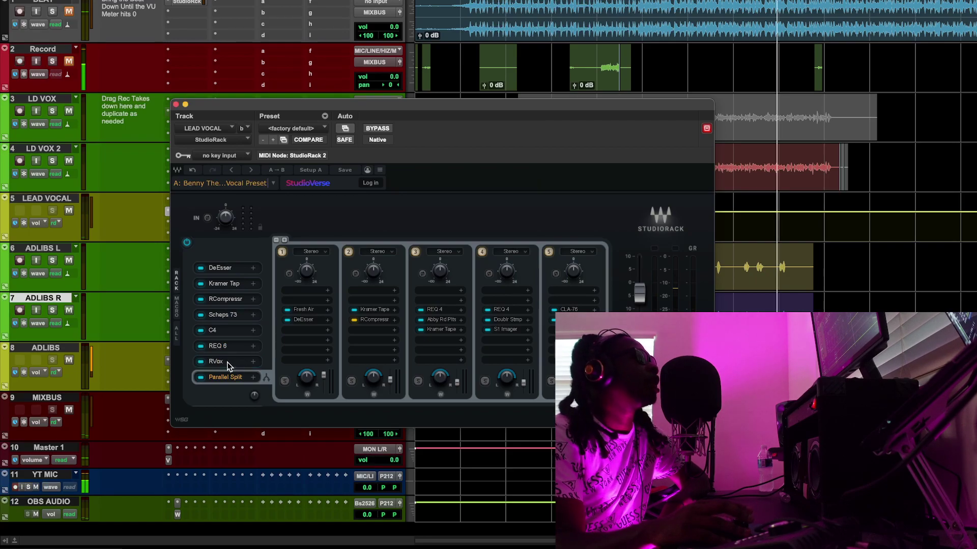
# Step: Open the RVox in slot 7 of the LEAD VOCAL rack and play the vocal section through it
pyautogui.moveTo(321, 81); pyautogui.dragTo(558, 154)
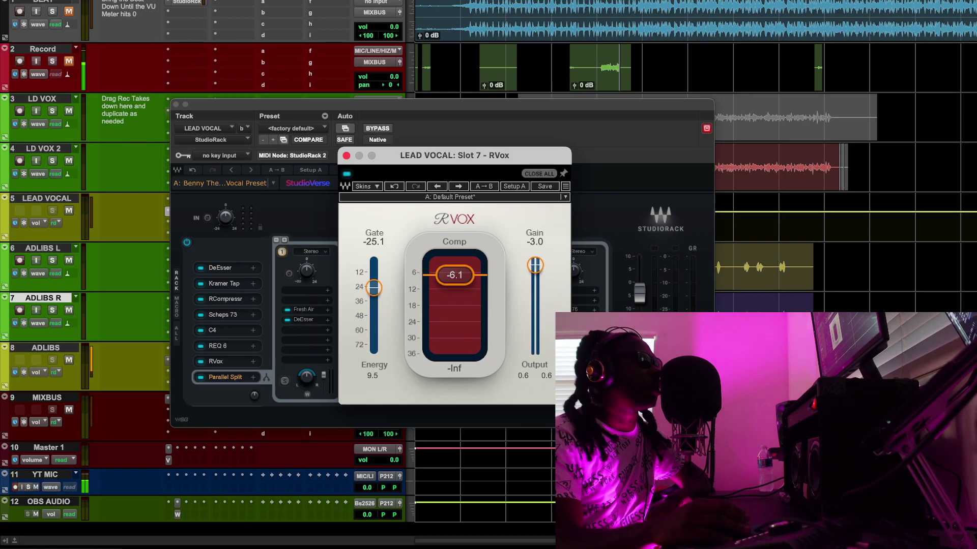
pyautogui.press('space')
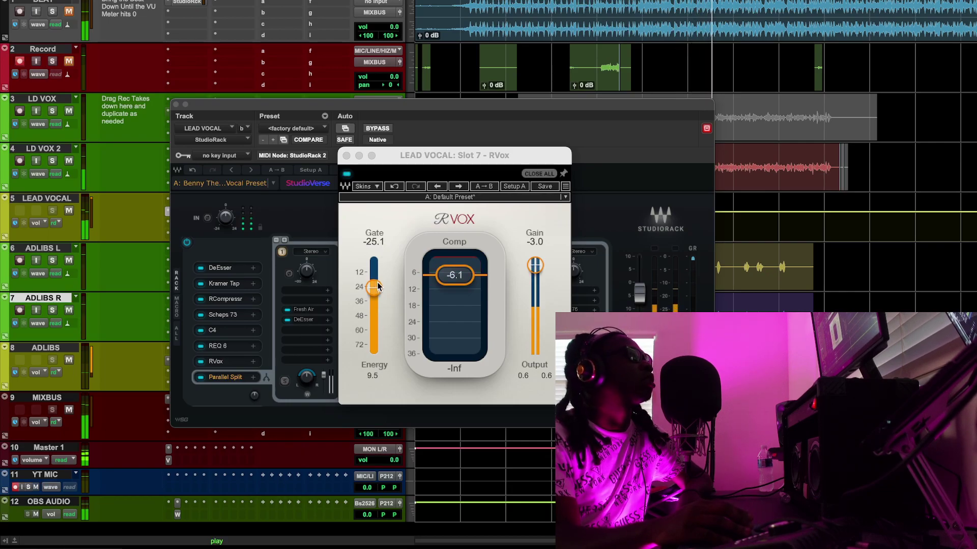
# Step: Lower the RVox gate to -Inf during playback to compare, undo the change, and close the plug-in
pyautogui.moveTo(377, 288); pyautogui.dragTo(378, 349)
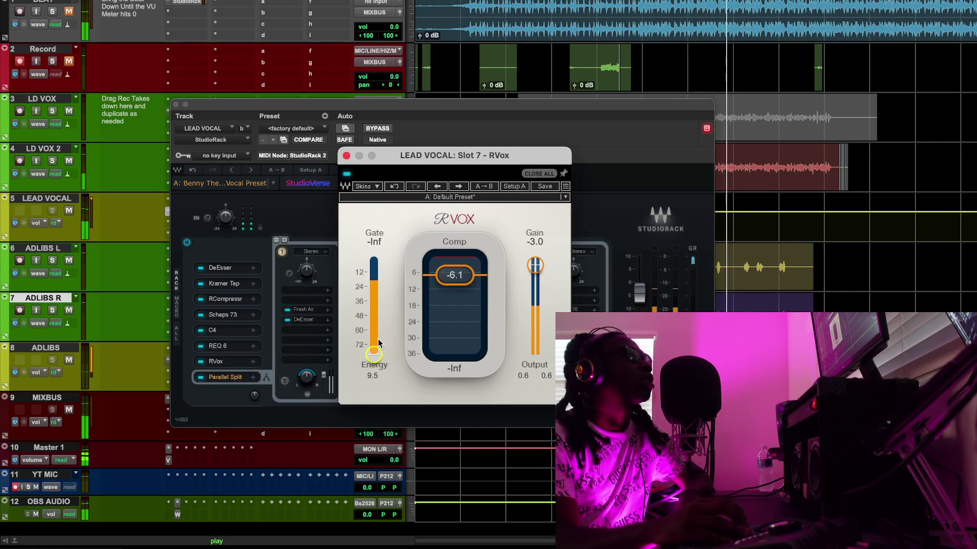
pyautogui.click(394, 187)
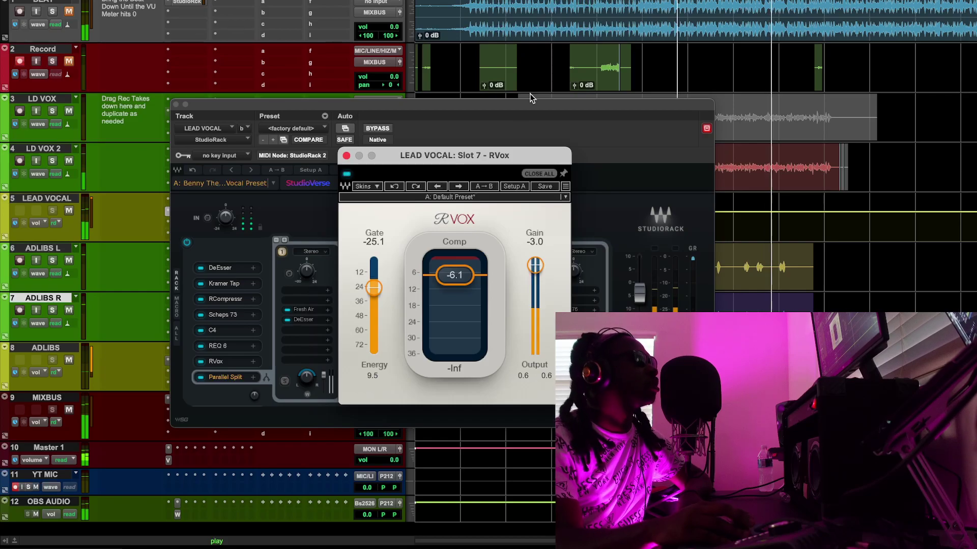
pyautogui.press('space')
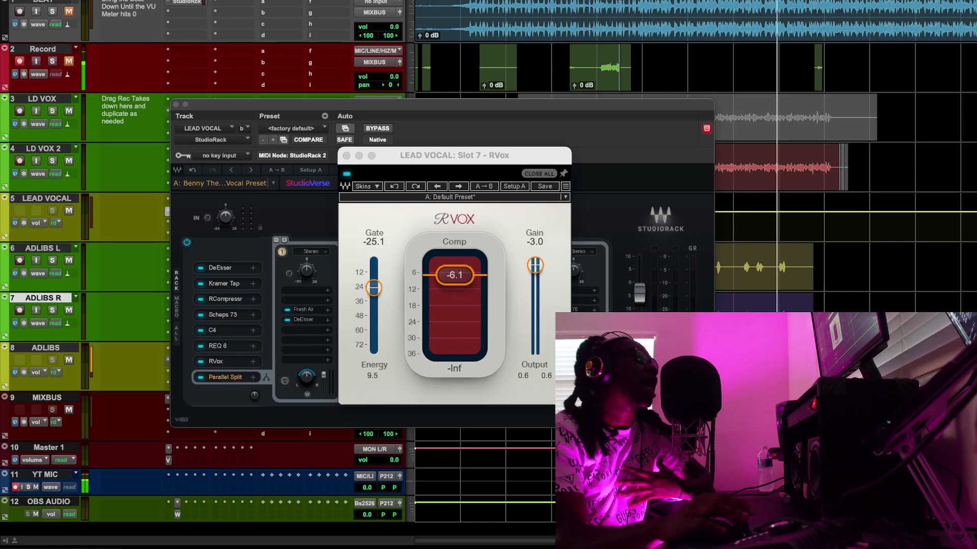
pyautogui.click(345, 156)
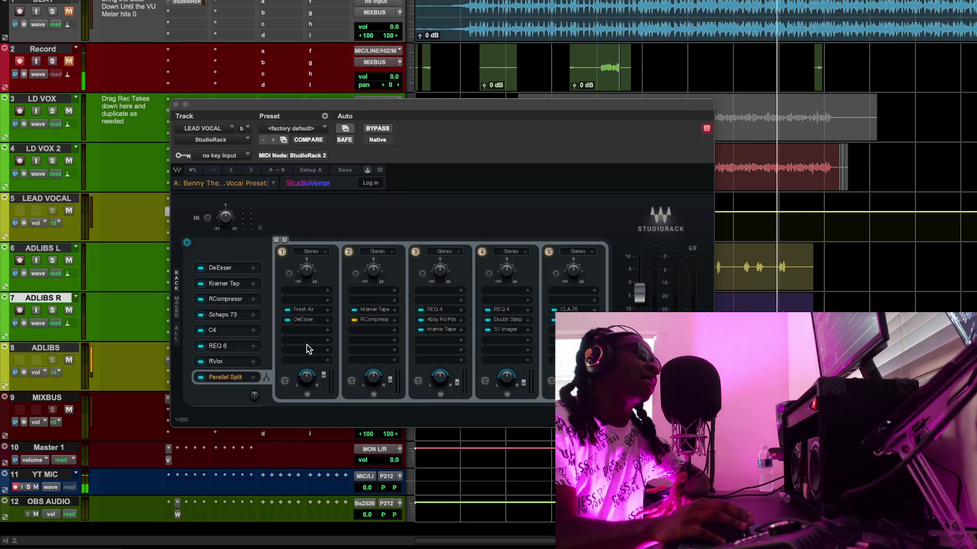
# Step: Open the Fresh Air in the first parallel chain of the LEAD VOCAL rack, view its Mid Air and High Air settings, and close it
pyautogui.click(296, 309)
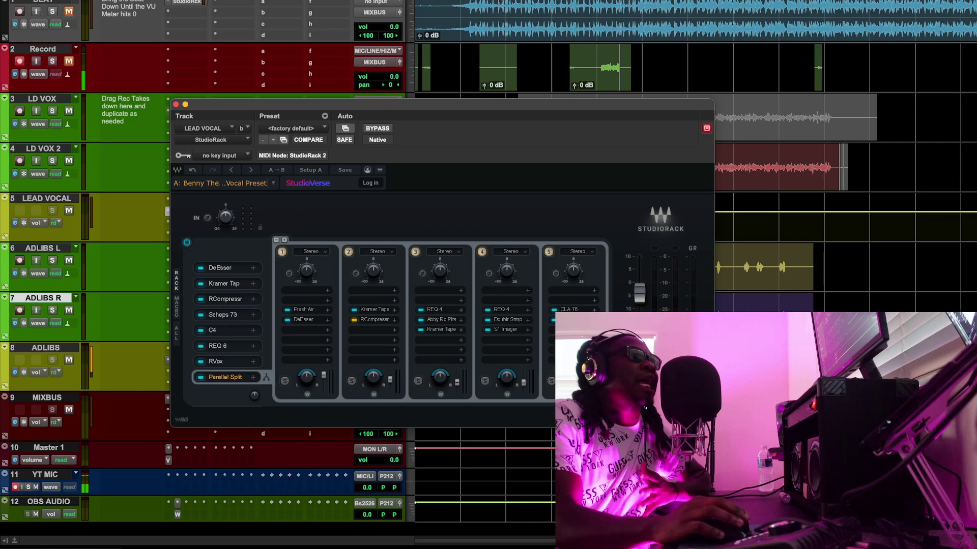
pyautogui.click(297, 310)
pyautogui.moveTo(535, 51); pyautogui.dragTo(510, 85)
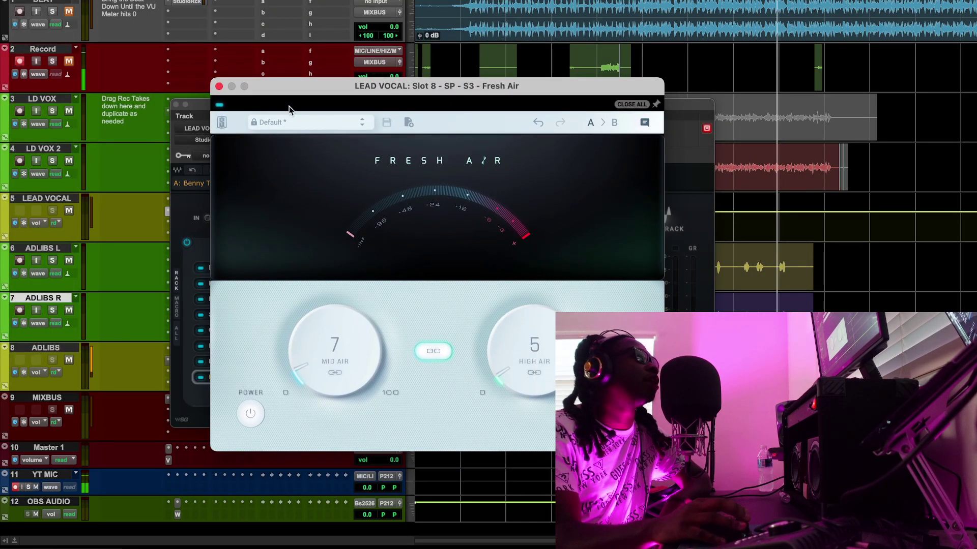
pyautogui.click(219, 86)
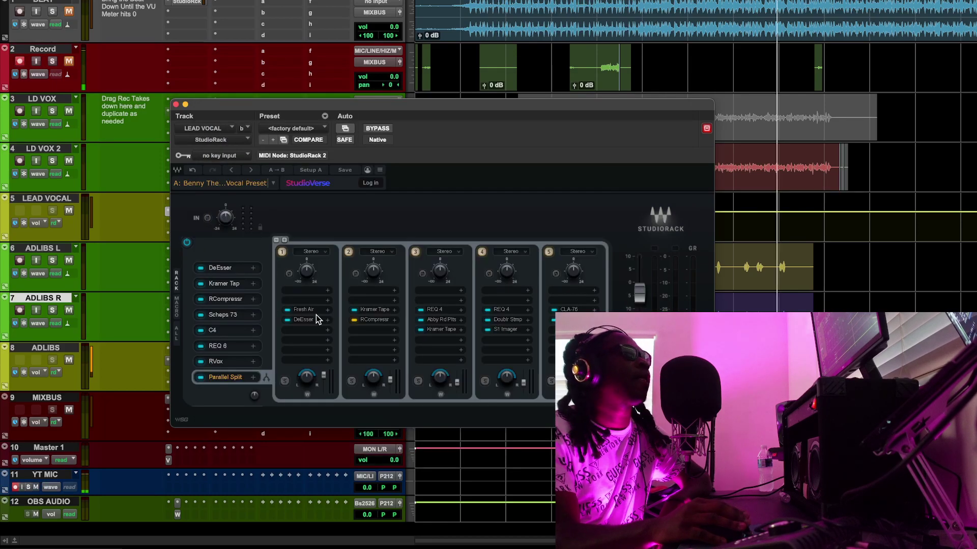
# Step: Open the Kramer Tape in the second parallel chain, examine its vocal slap settings, and close it, placing the playback cursor at the vocal section's start
pyautogui.click(382, 310)
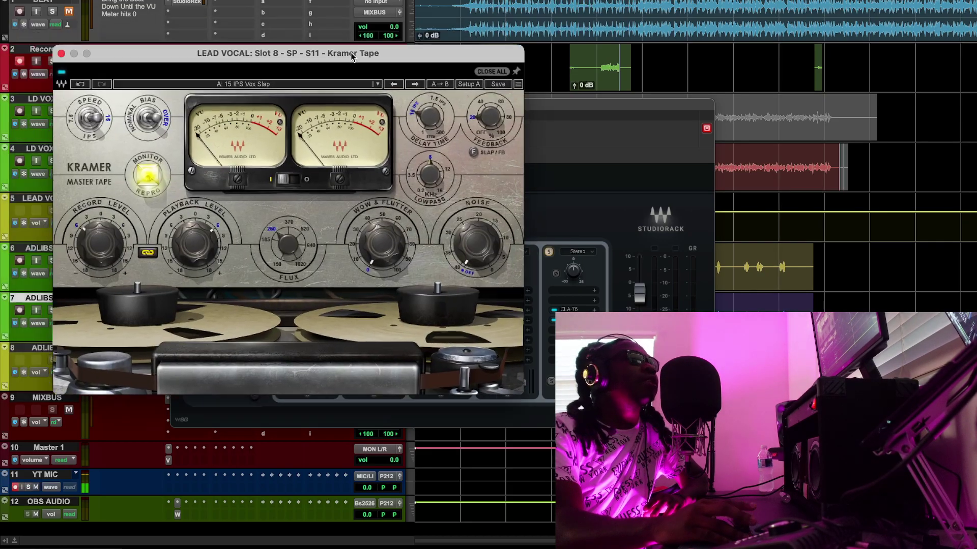
pyautogui.moveTo(350, 53); pyautogui.dragTo(480, 94)
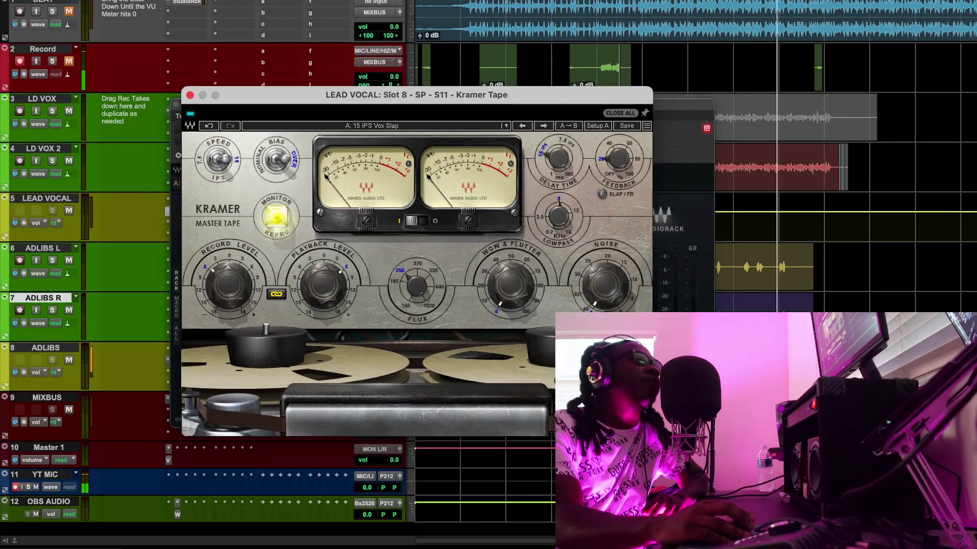
pyautogui.click(646, 30)
pyautogui.press('space')
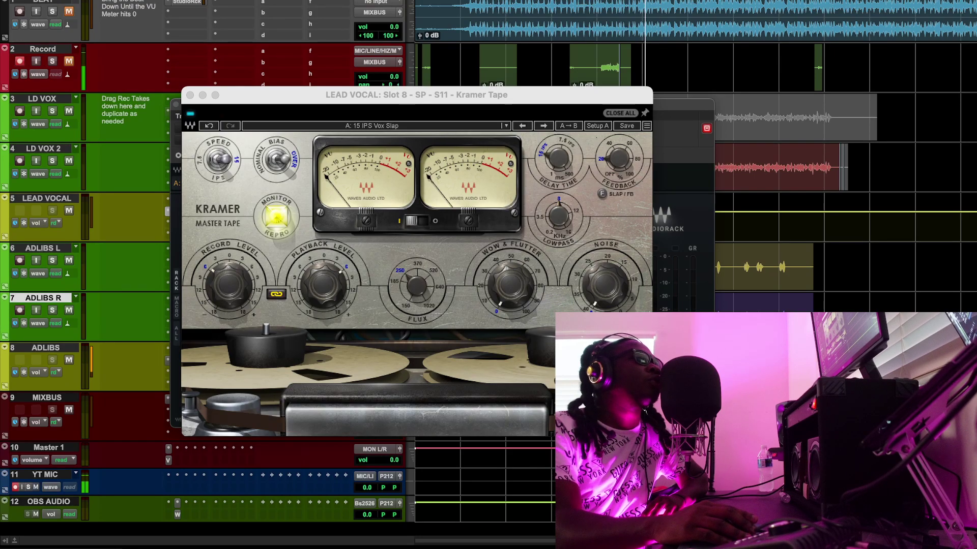
pyautogui.moveTo(530, 95); pyautogui.dragTo(482, 141)
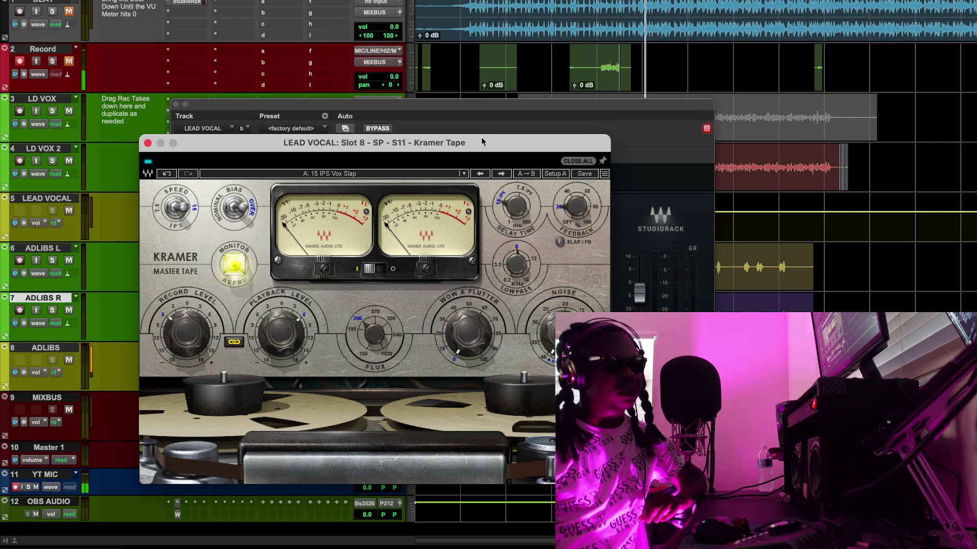
pyautogui.moveTo(482, 142); pyautogui.dragTo(582, 80)
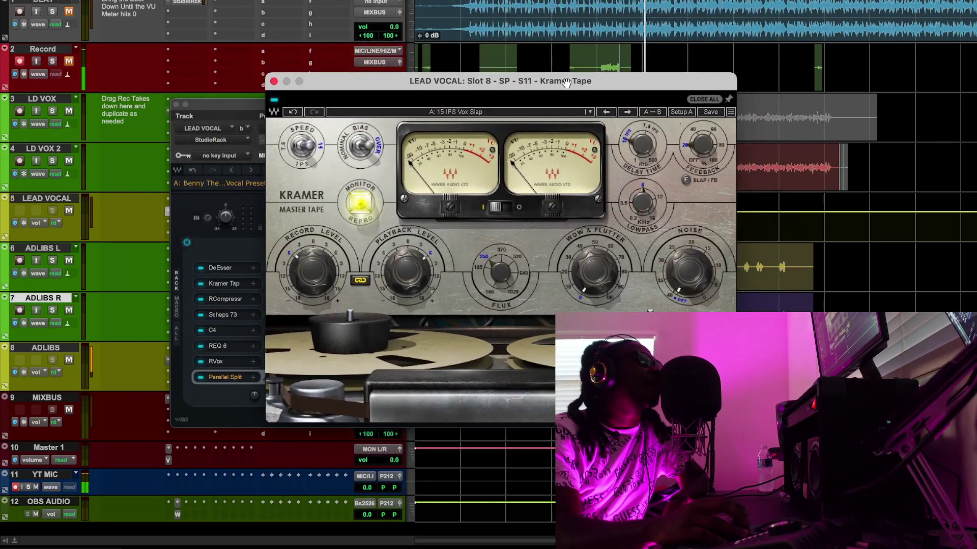
pyautogui.click(274, 82)
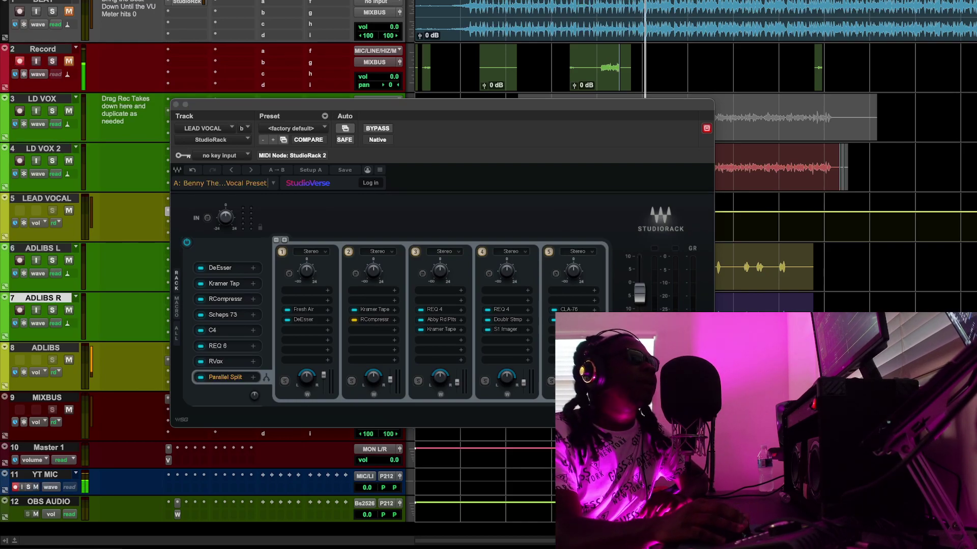
# Step: Open the RCompressor in the second parallel chain, check its sidechain source, and play the vocal section through it
pyautogui.click(374, 320)
pyautogui.moveTo(418, 100); pyautogui.dragTo(515, 108)
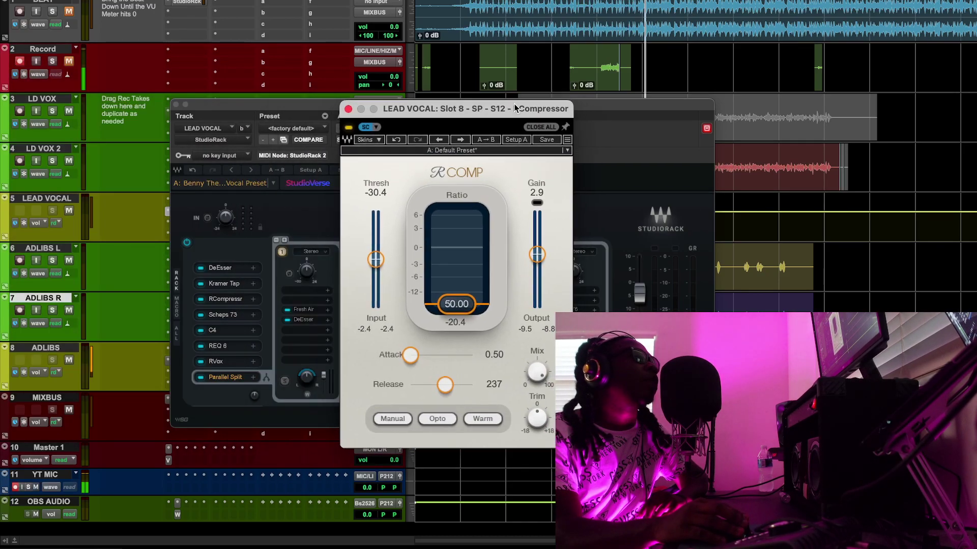
pyautogui.click(377, 127)
pyautogui.click(360, 180)
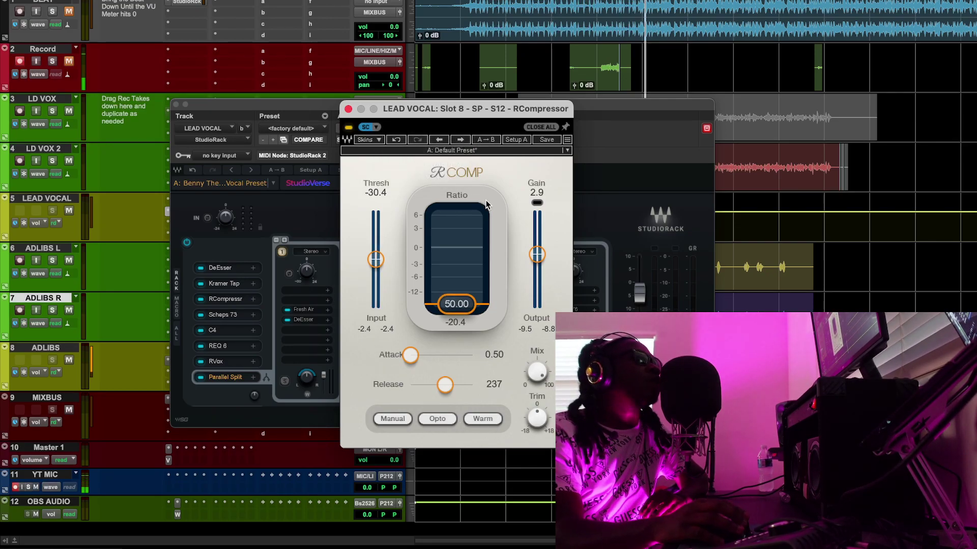
pyautogui.moveTo(521, 110); pyautogui.dragTo(458, 109)
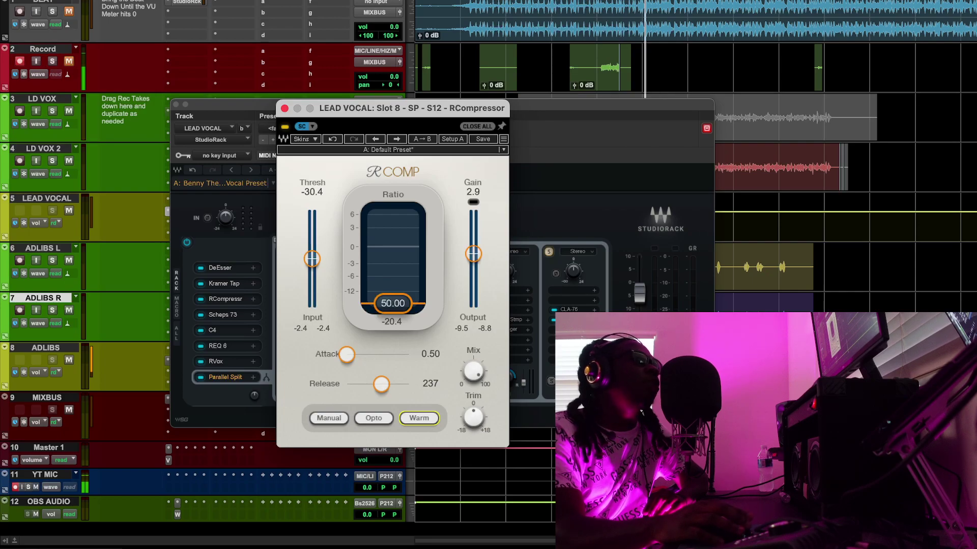
pyautogui.press('space')
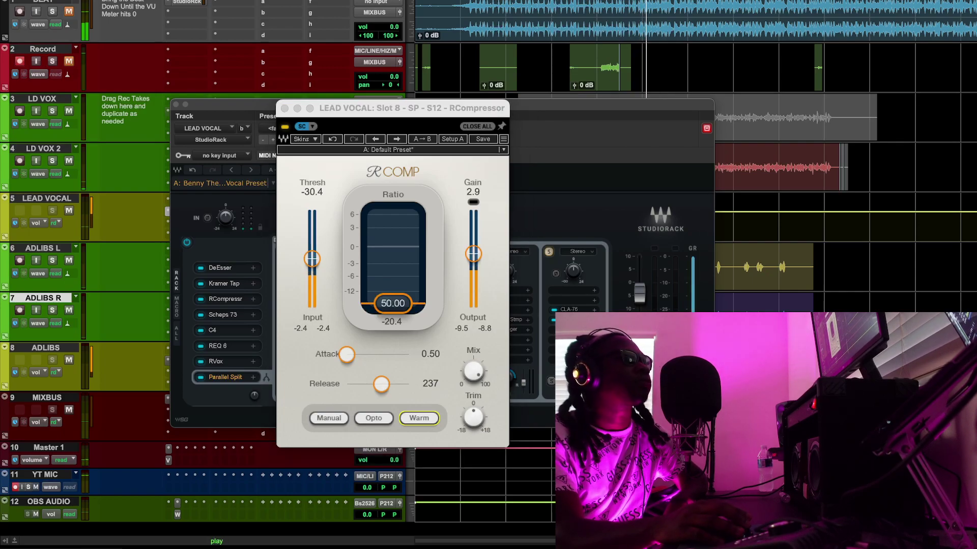
# Step: Raise the second parallel chain's level to 12.0 during playback to hear its slap delay, and undo the change
pyautogui.click(529, 111)
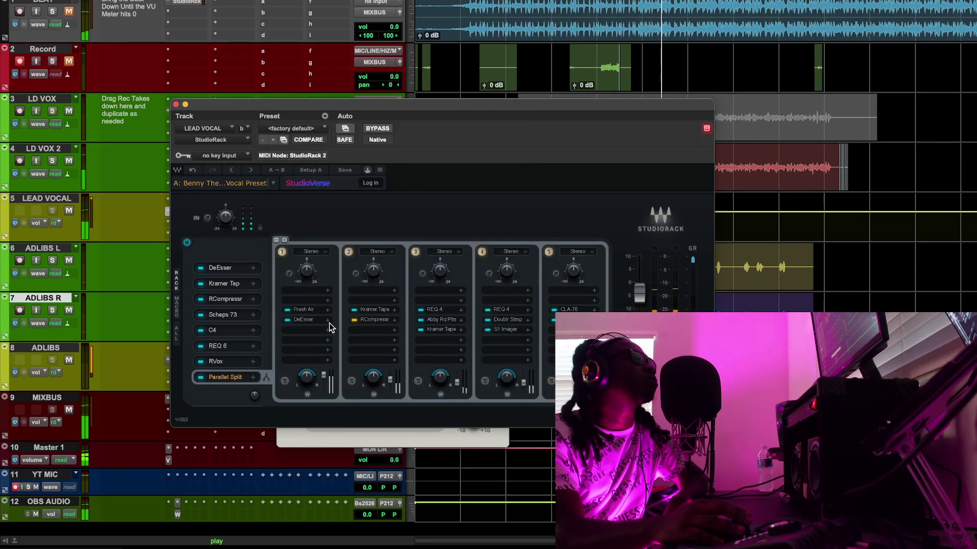
pyautogui.click(355, 320)
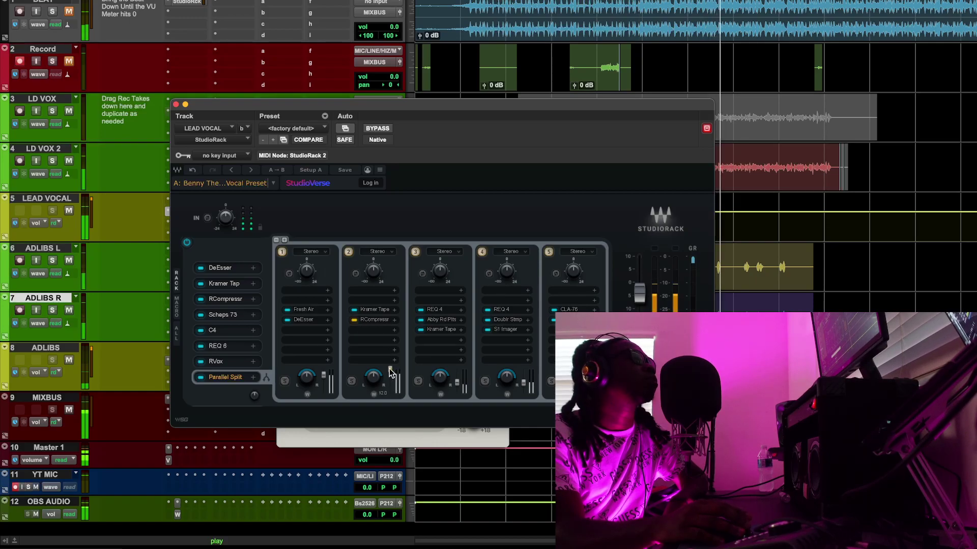
pyautogui.click(192, 171)
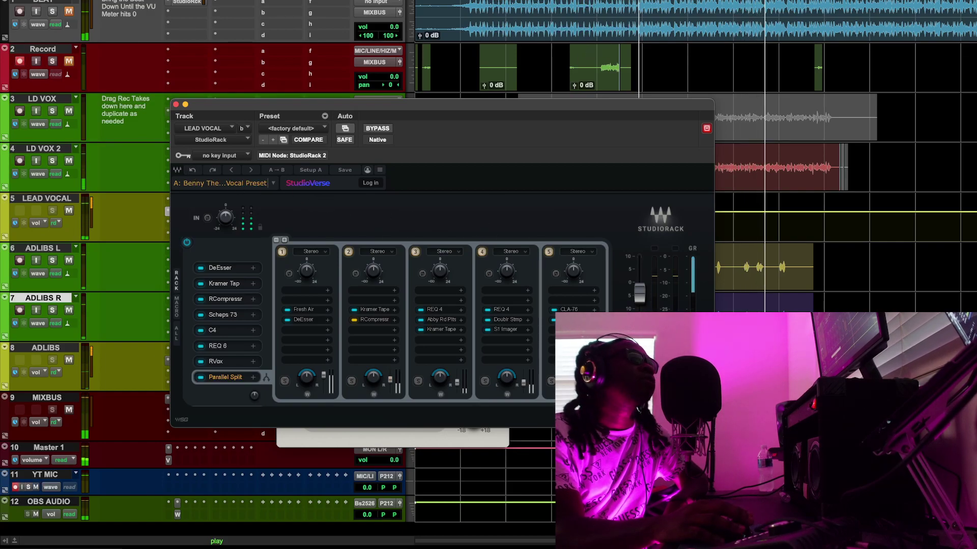
# Step: Open the Abbey Road Plates reverb in the LEAD VOCAL rack's third parallel chain, view its full panel, and close it
pyautogui.click(439, 311)
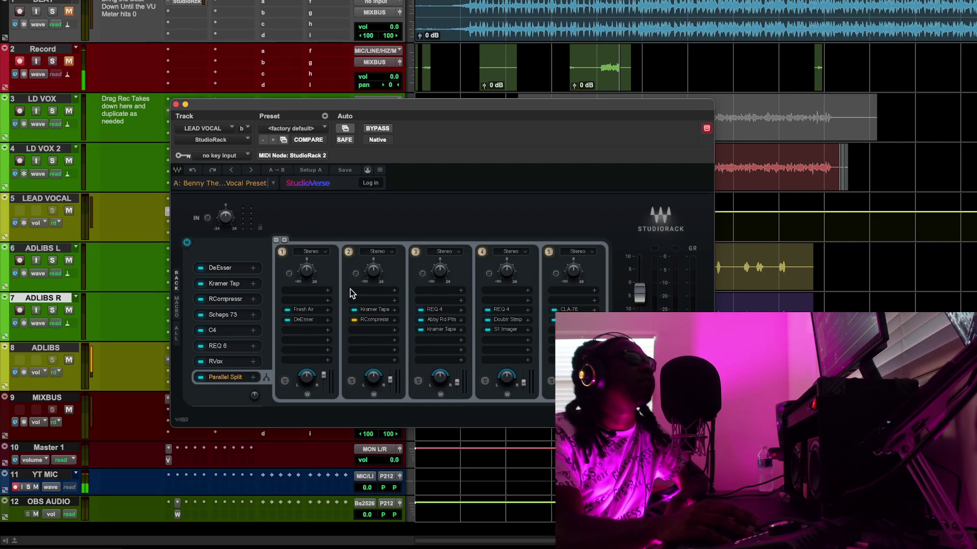
pyautogui.moveTo(0, 2); pyautogui.dragTo(587, 97)
pyautogui.moveTo(604, 102); pyautogui.dragTo(604, 103)
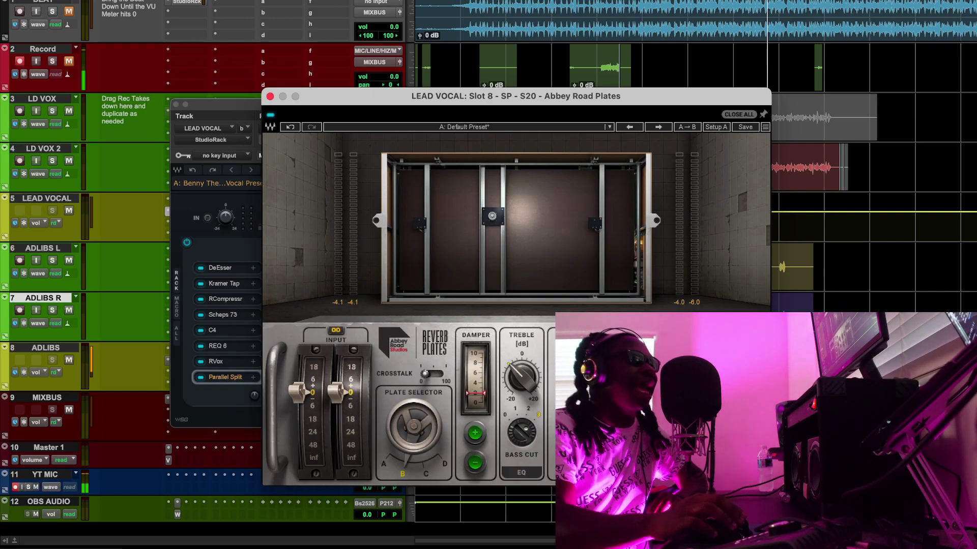
pyautogui.moveTo(626, 101); pyautogui.dragTo(438, 60)
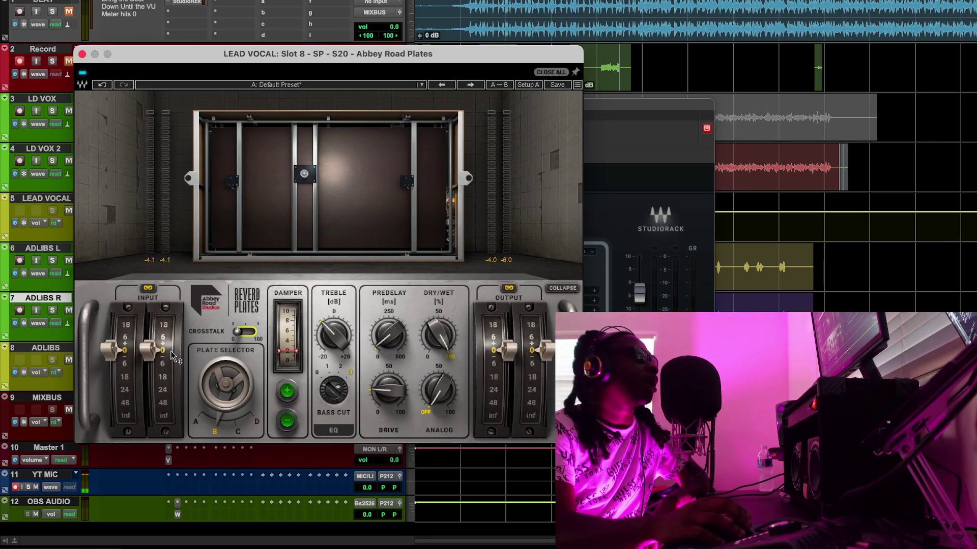
pyautogui.click(82, 55)
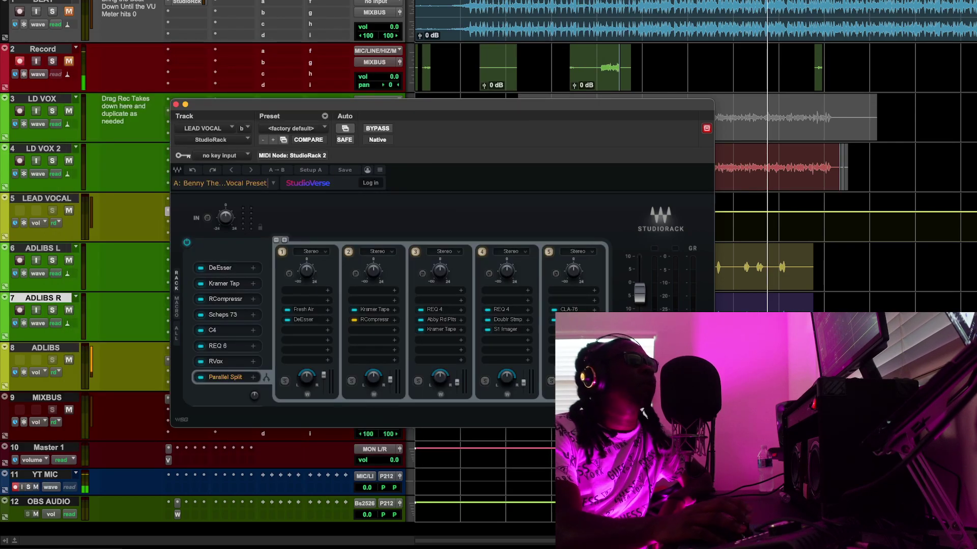
# Step: Open the third chain's REQ 4, compare band 5 off and on during playback, and close the equalizer
pyautogui.moveTo(1, 72); pyautogui.dragTo(492, 94)
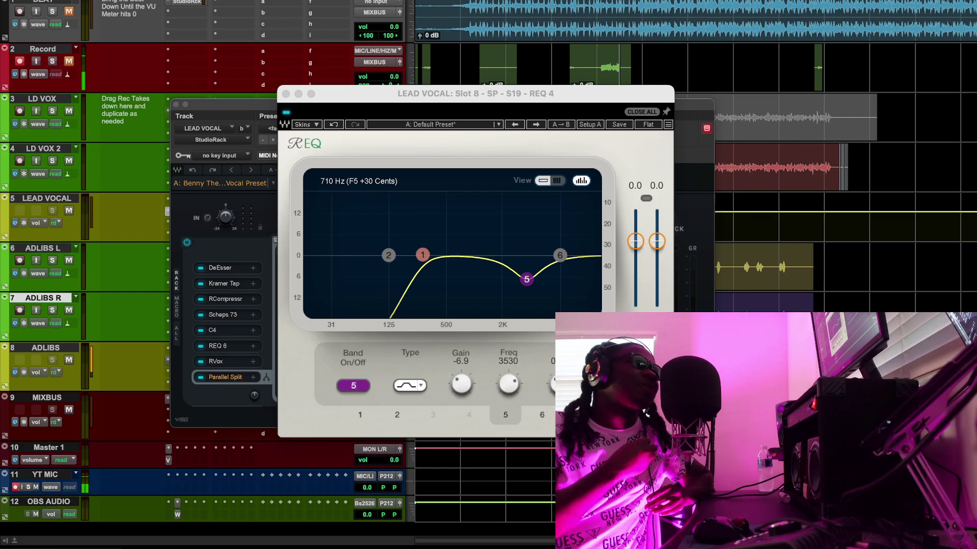
pyautogui.press('space')
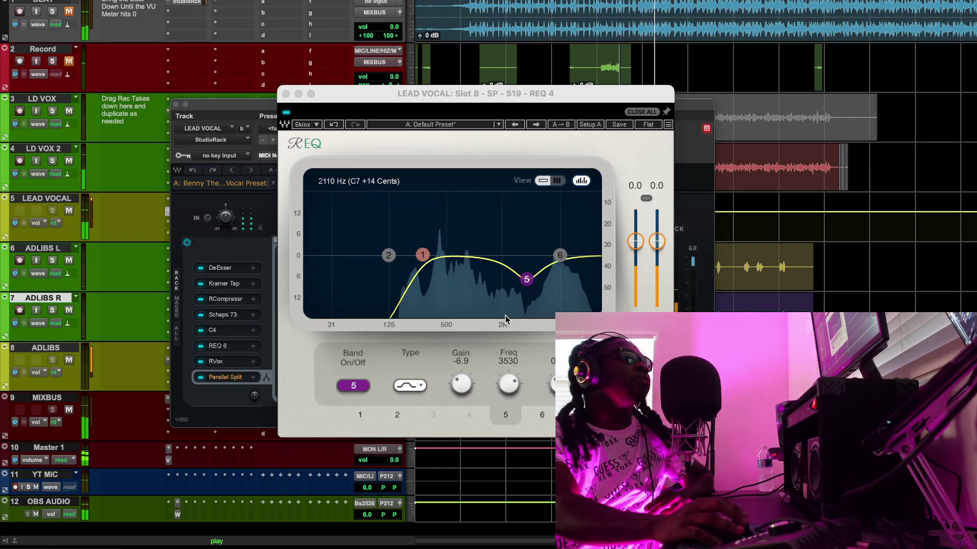
pyautogui.click(354, 386)
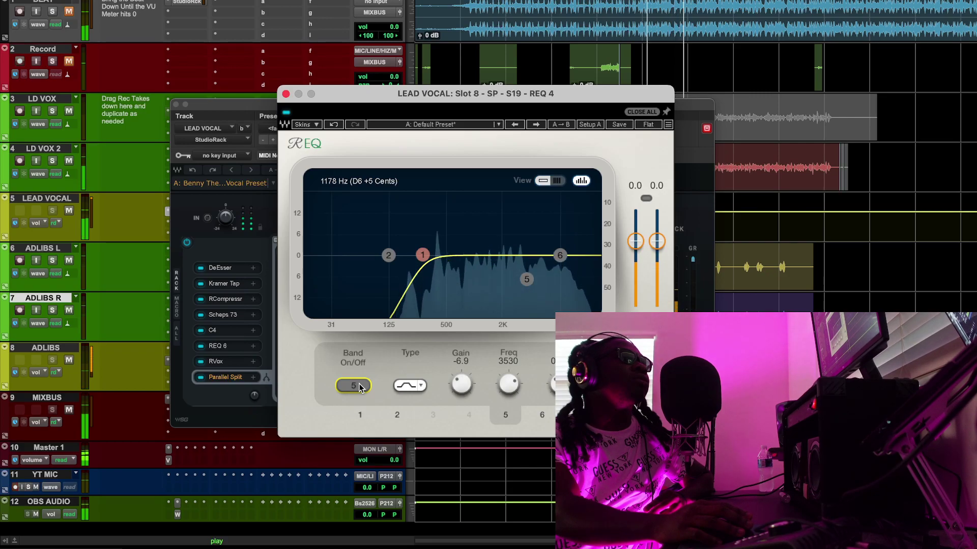
pyautogui.click(359, 387)
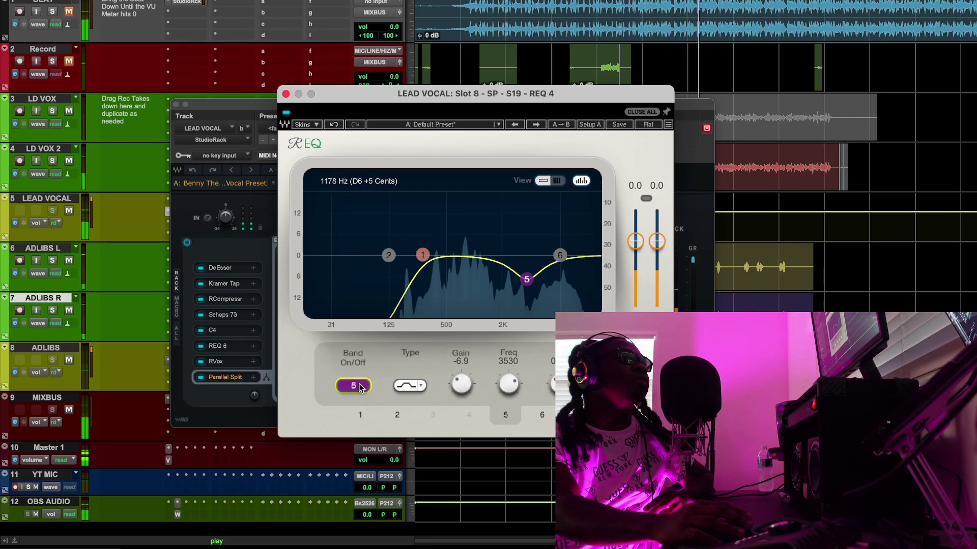
pyautogui.click(286, 94)
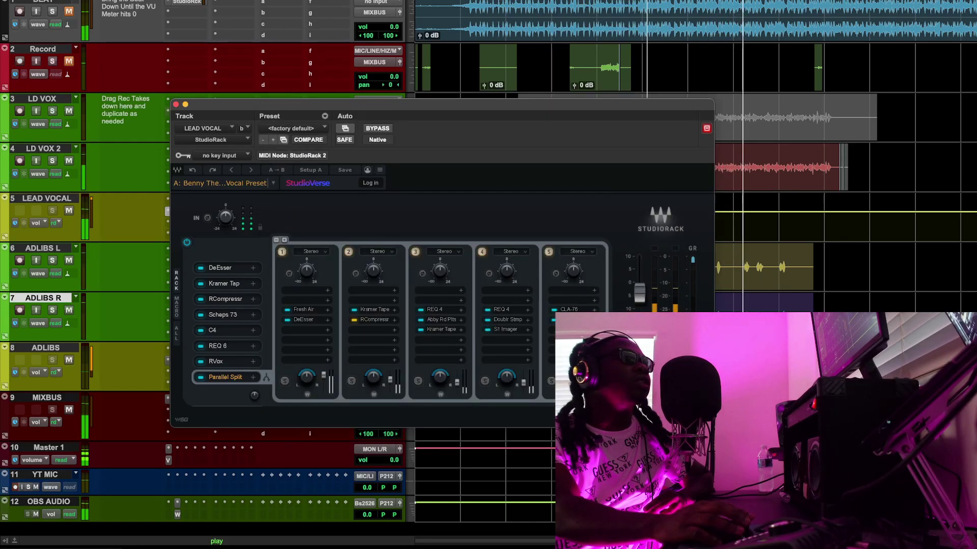
# Step: Open the Kramer Tape in the third parallel chain, view its vocal slap settings, stop playback, and close it
pyautogui.moveTo(0, 24); pyautogui.dragTo(500, 71)
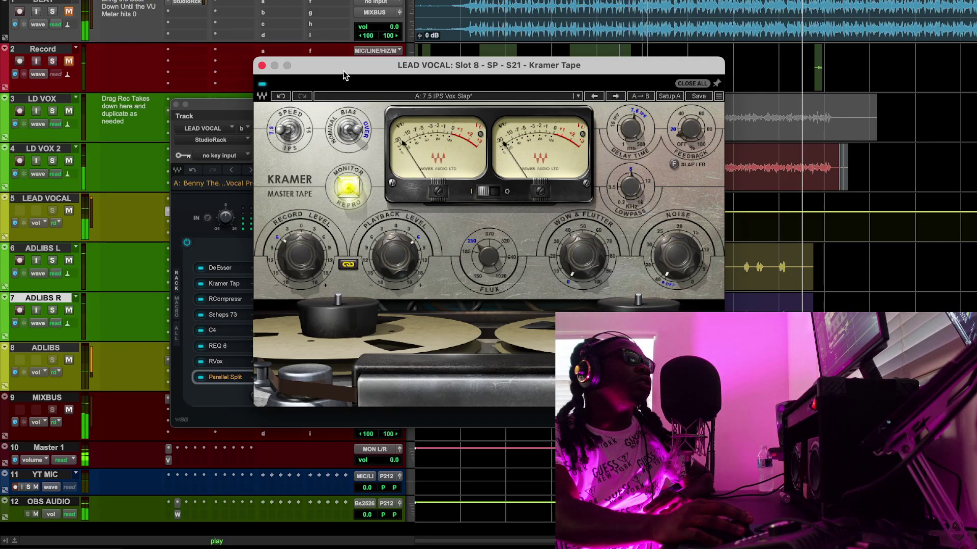
pyautogui.press('space')
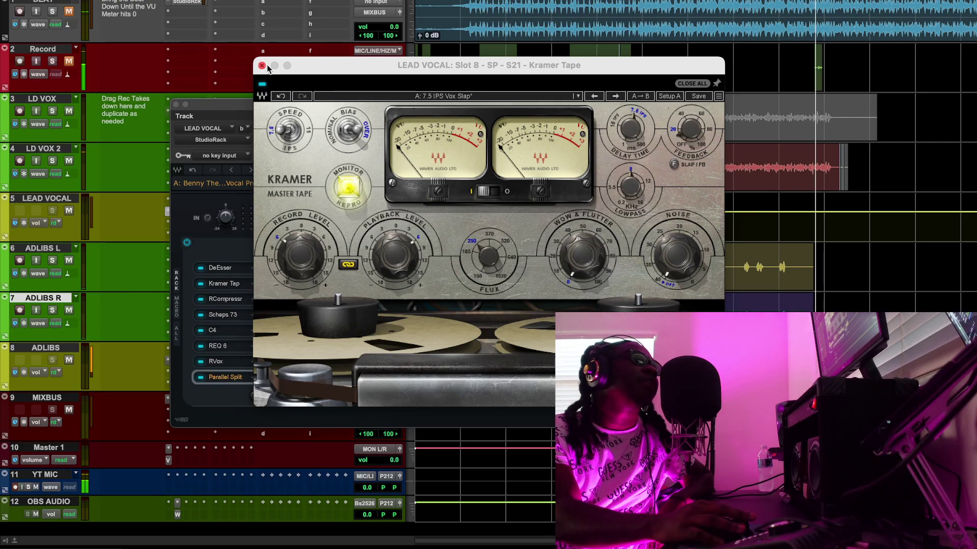
pyautogui.click(262, 66)
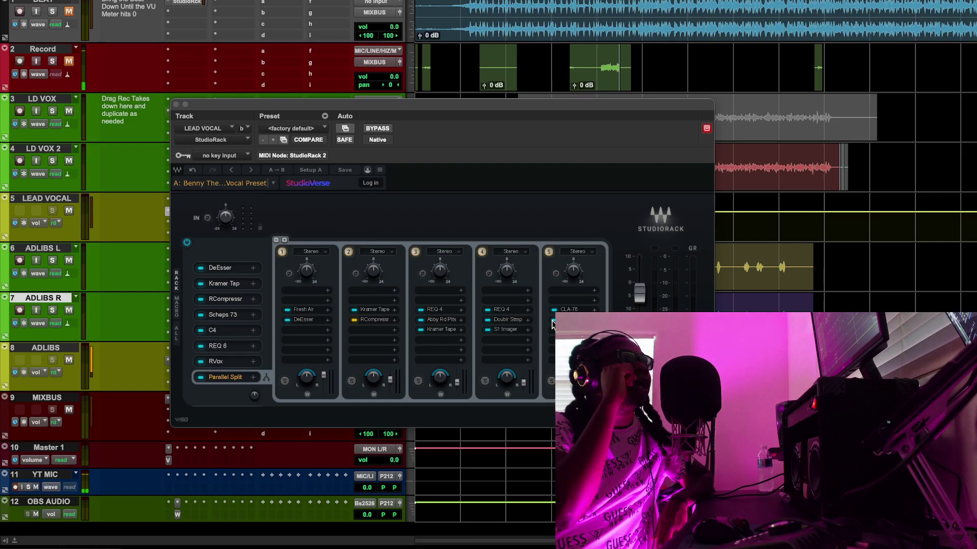
# Step: Move the LEAD VOCAL rack aside, examine the Doubler in its fourth parallel chain, and close the Doubler
pyautogui.click(510, 310)
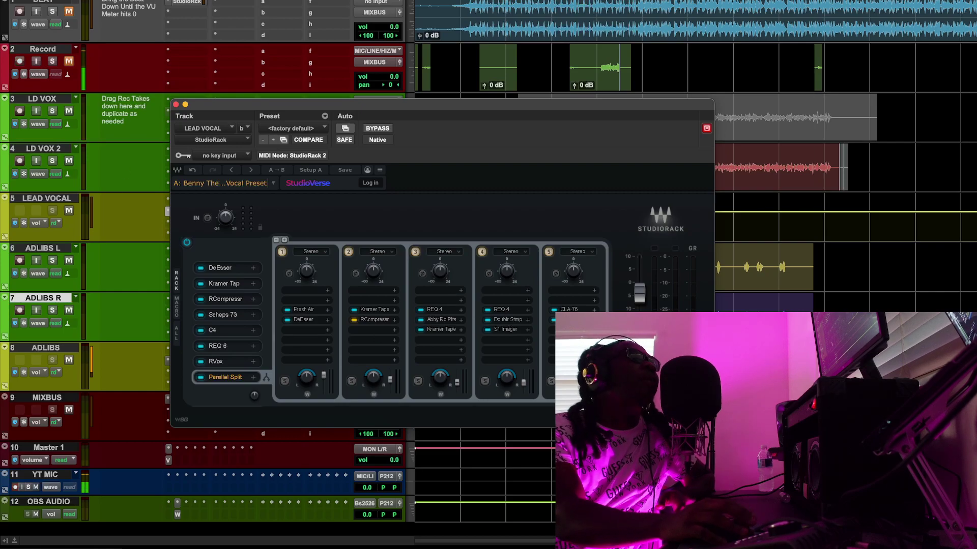
pyautogui.moveTo(541, 107); pyautogui.dragTo(400, 91)
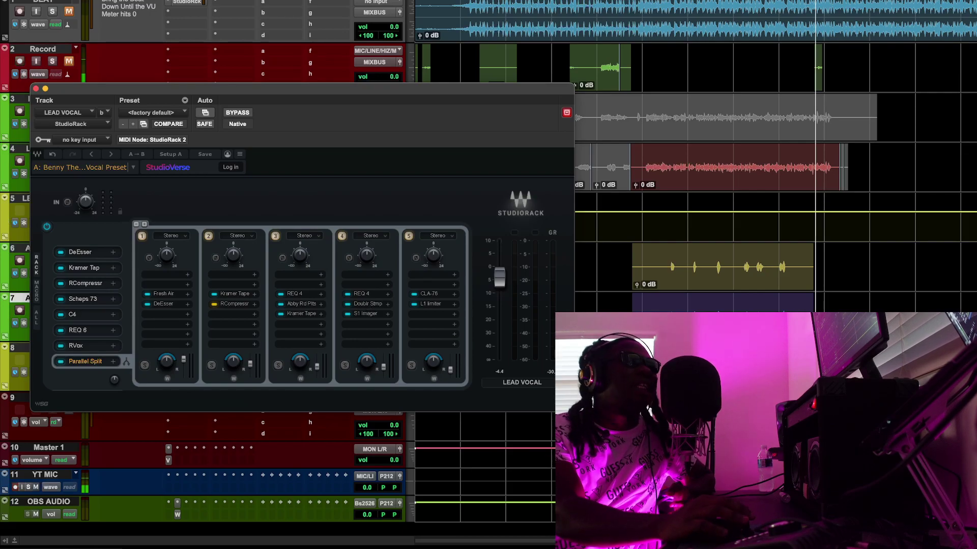
pyautogui.moveTo(183, 72); pyautogui.dragTo(426, 173)
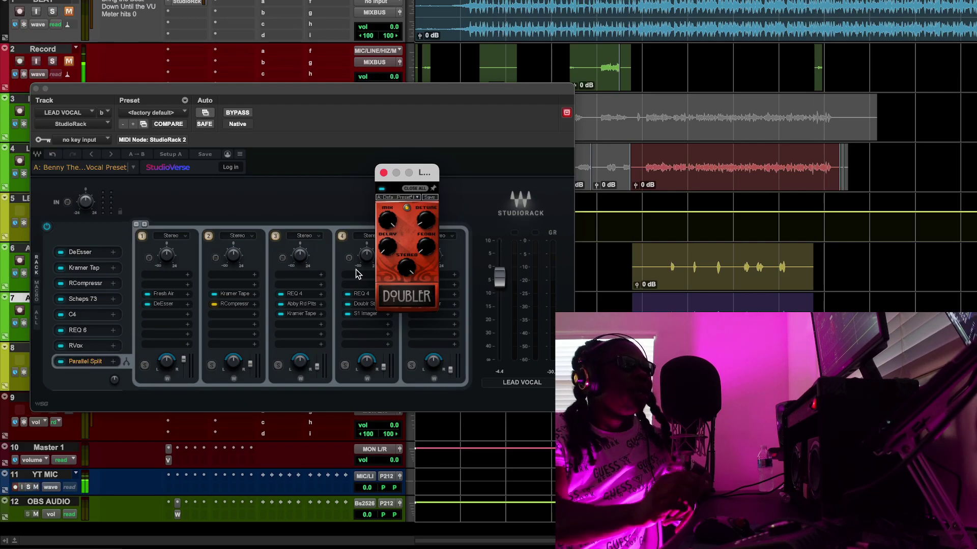
pyautogui.click(654, 156)
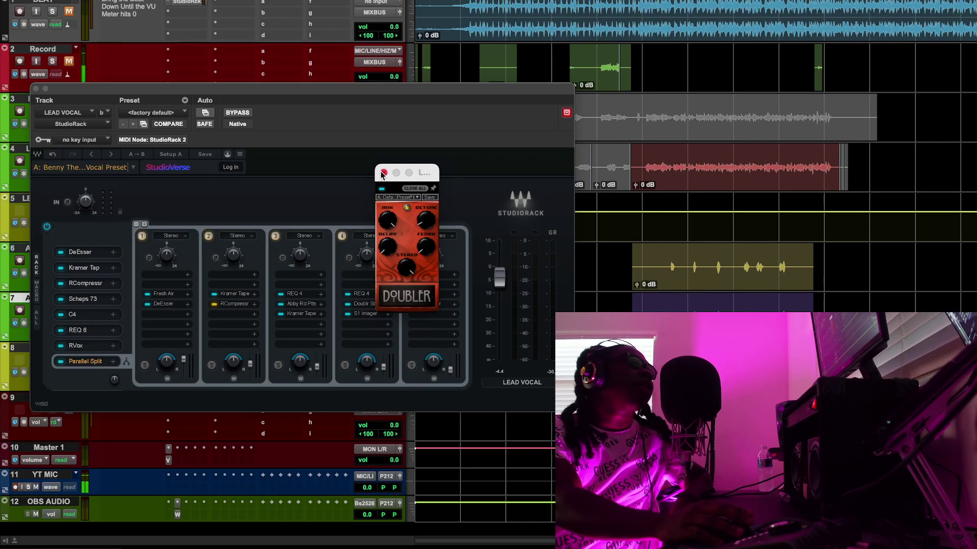
pyautogui.click(384, 173)
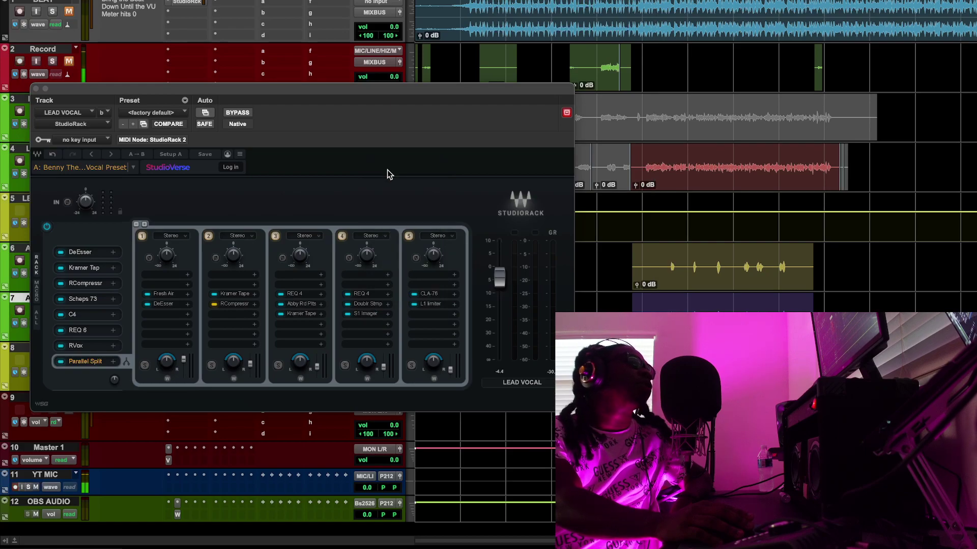
# Step: Open the CLA-76 in the fifth parallel chain and examine its compressor settings, including the ALL ratio
pyautogui.click(429, 295)
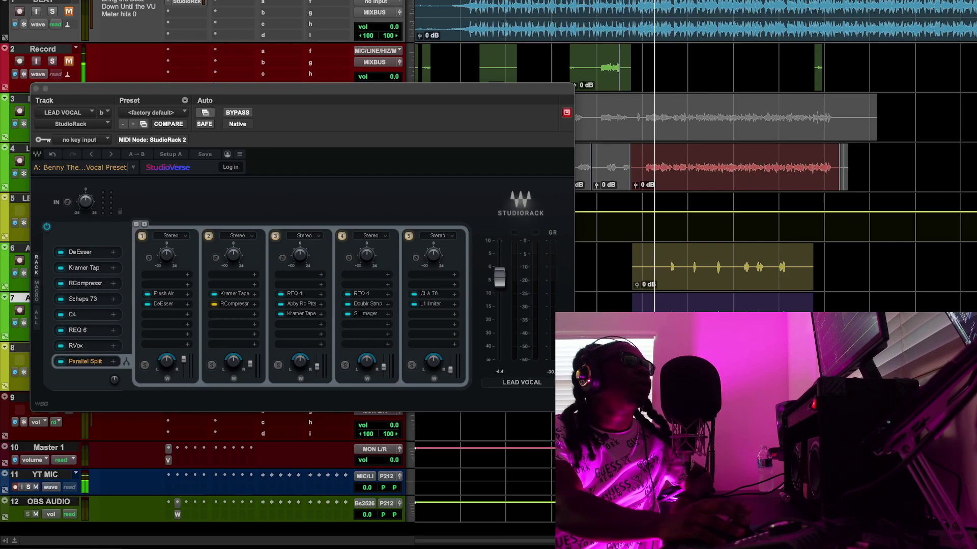
pyautogui.moveTo(453, 86); pyautogui.dragTo(621, 178)
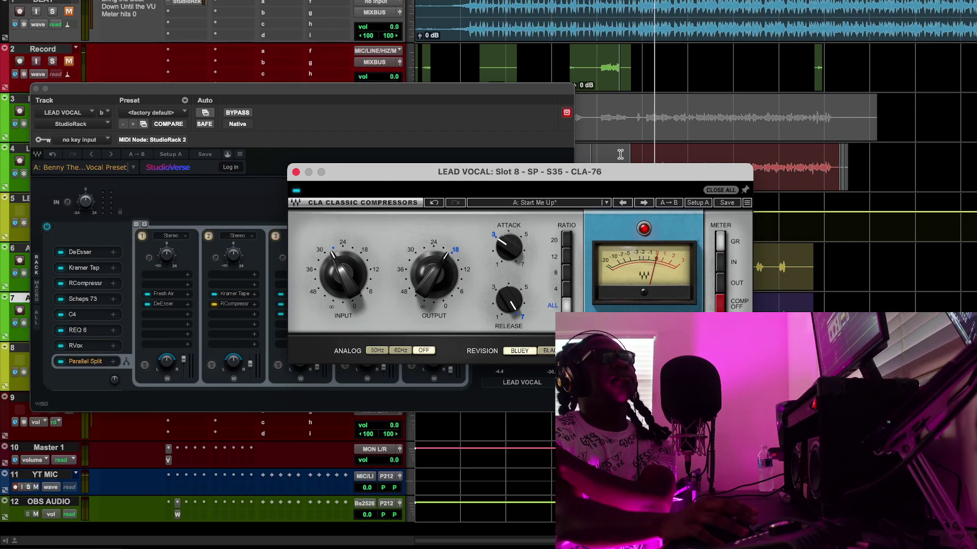
pyautogui.click(566, 306)
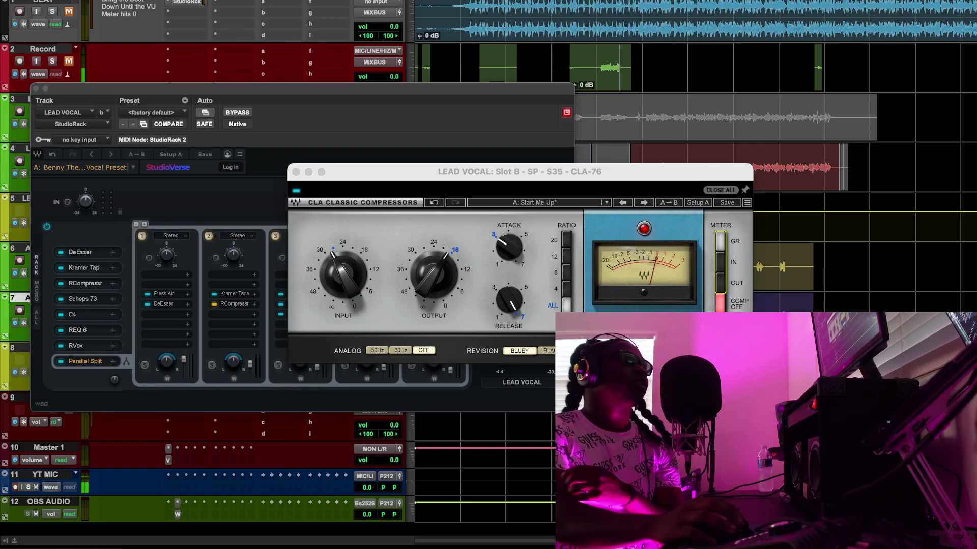
# Step: Play the vocal section and bypass and re-enable the fifth parallel chain twice to compare its compression
pyautogui.press('space')
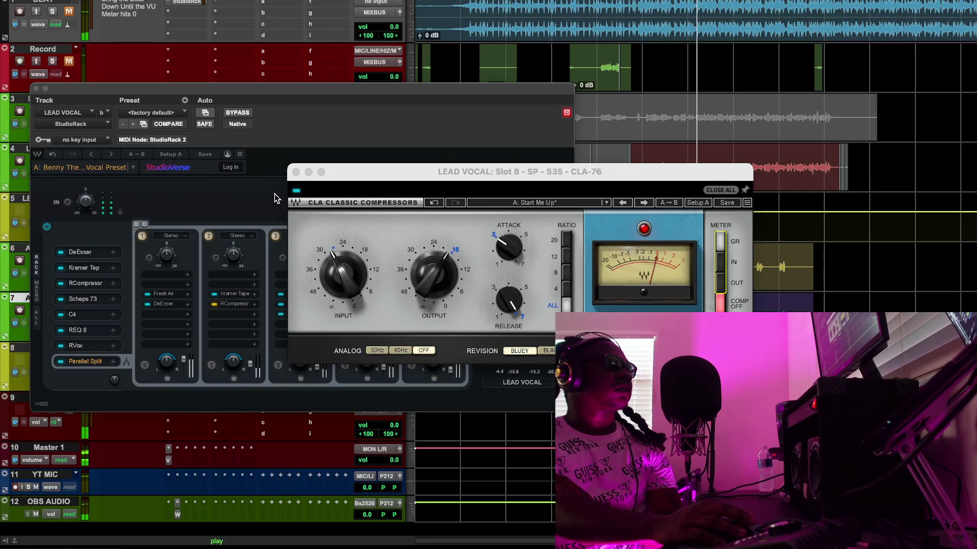
pyautogui.moveTo(375, 165); pyautogui.dragTo(419, 266)
pyautogui.click(412, 247)
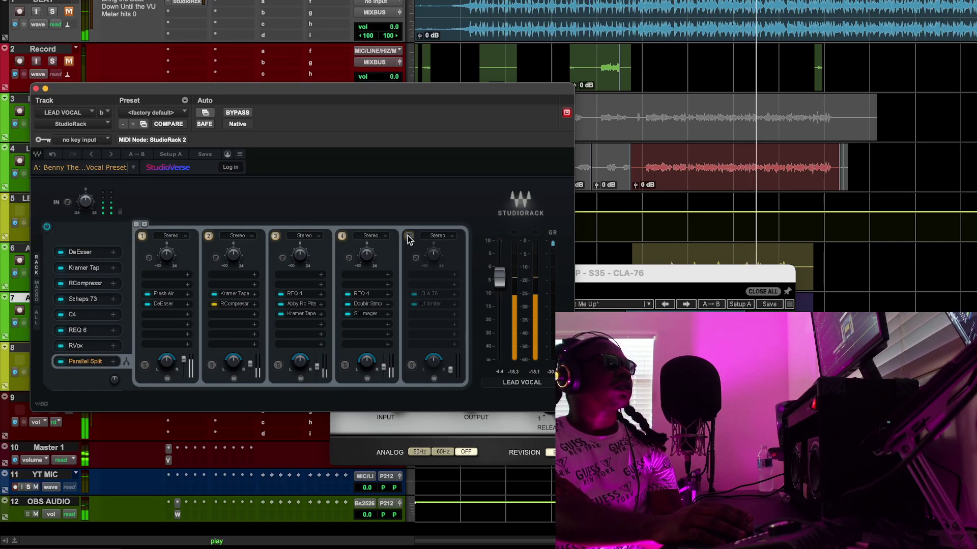
pyautogui.click(409, 236)
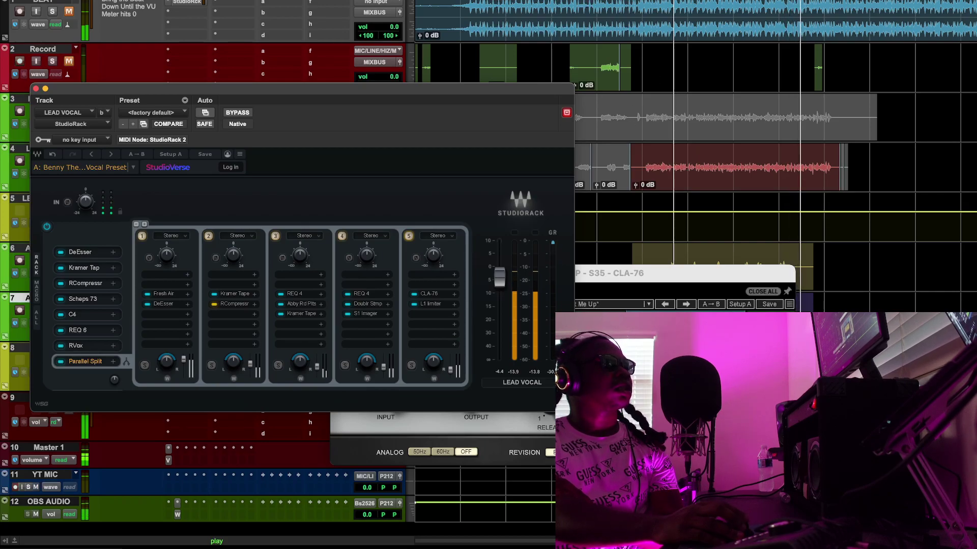
pyautogui.click(643, 170)
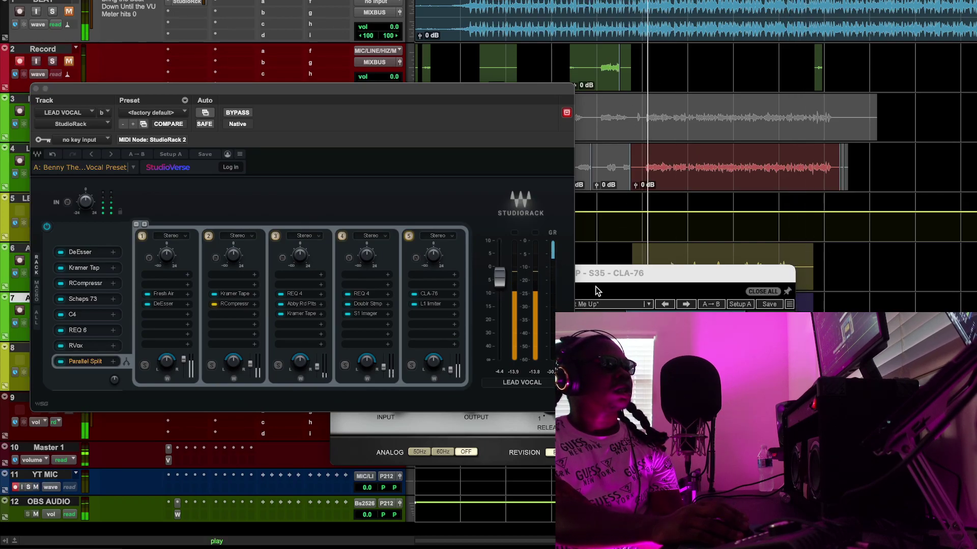
pyautogui.click(409, 236)
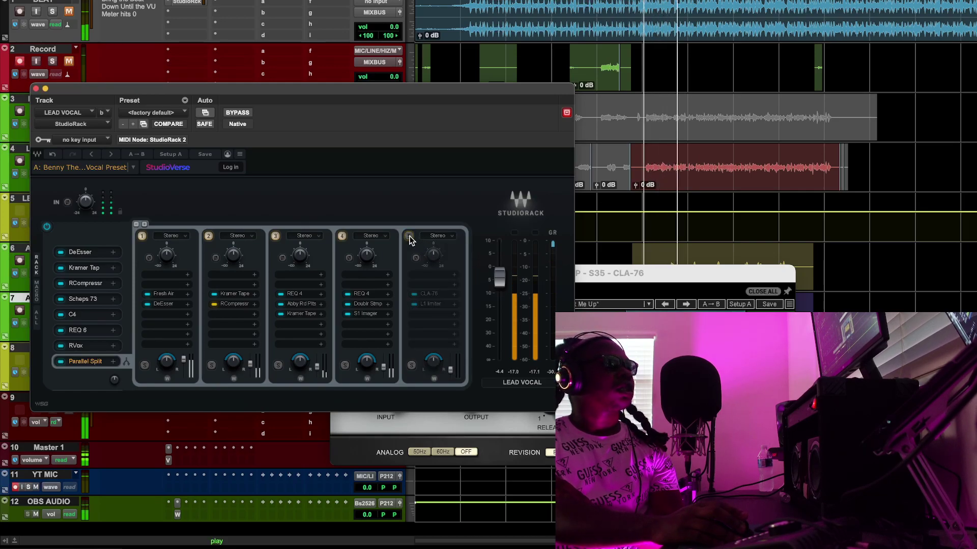
pyautogui.click(409, 236)
# Step: Unmute the BEAT track during playback and close the CLA-76 and the LEAD VOCAL rack
pyautogui.click(69, 13)
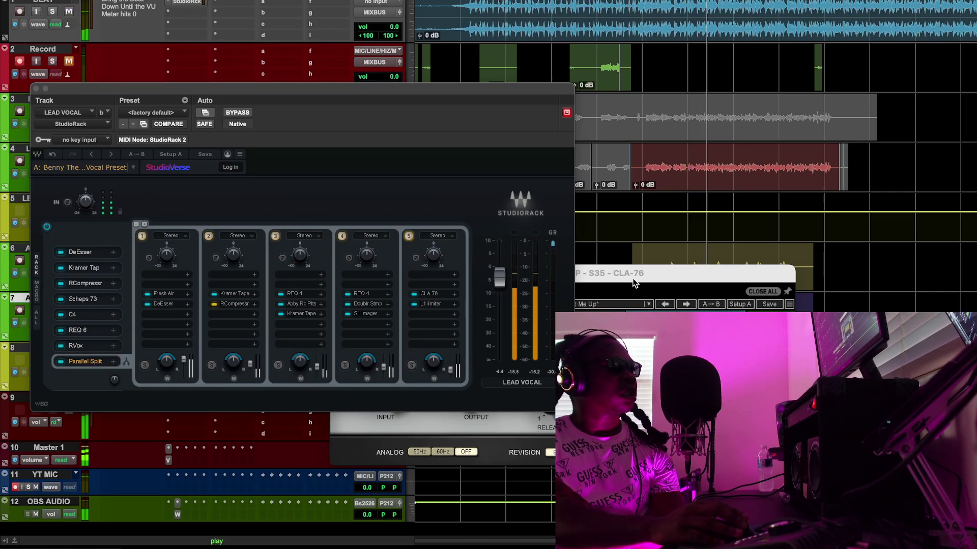
pyautogui.click(577, 280)
pyautogui.click(338, 273)
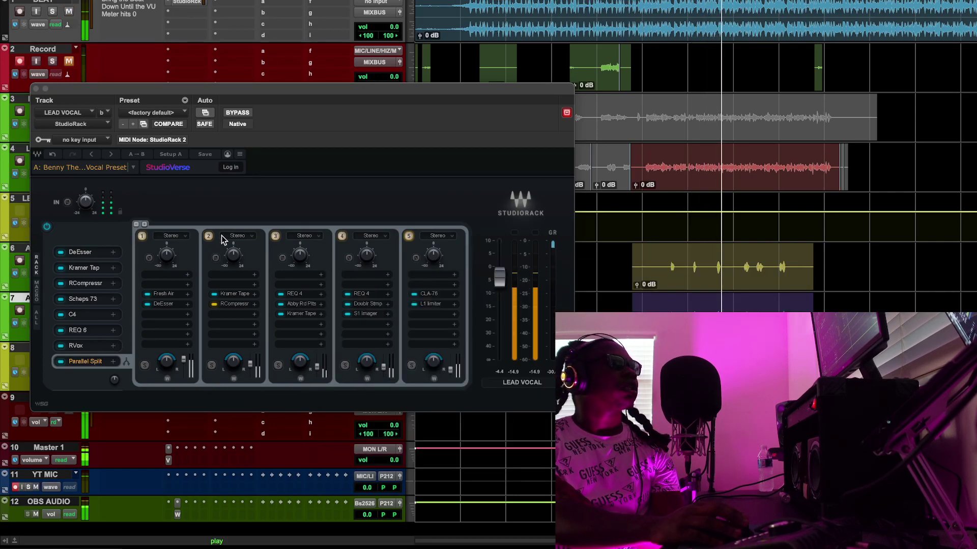
pyautogui.click(36, 89)
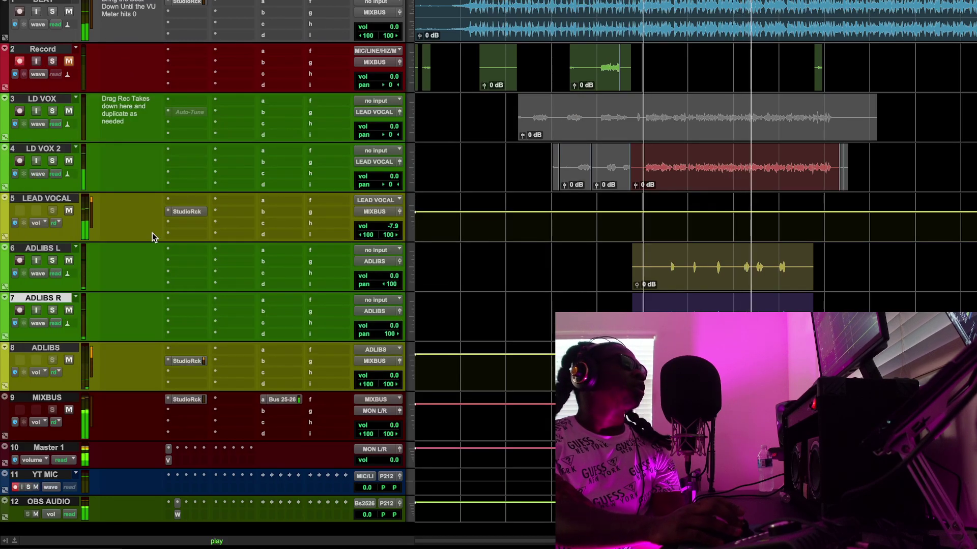
# Step: Open the StudioRack on the ADLIBS track, move its window clear of the upper tracks, and mute the BEAT track
pyautogui.click(187, 362)
pyautogui.moveTo(239, 96); pyautogui.dragTo(412, 135)
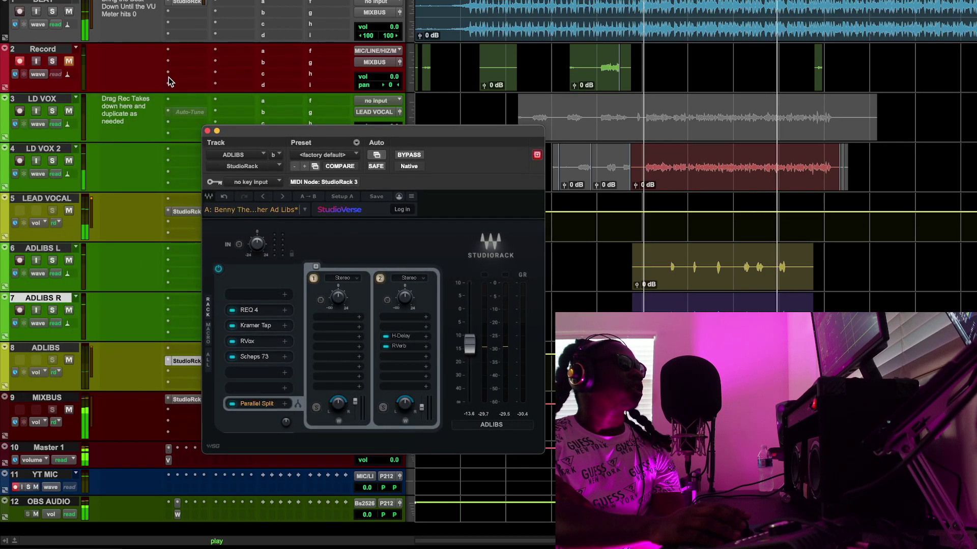
pyautogui.click(69, 11)
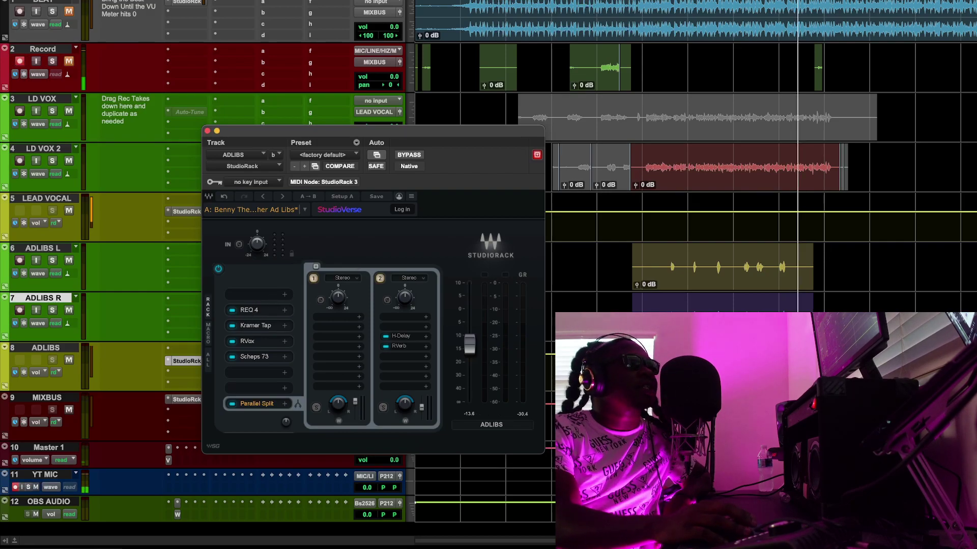
# Step: Review the ADLIBS rack's first plug-ins up to the Kramer Tape, examine its tape settings, and close each one
pyautogui.moveTo(0, 40); pyautogui.dragTo(473, 136)
pyautogui.click(237, 136)
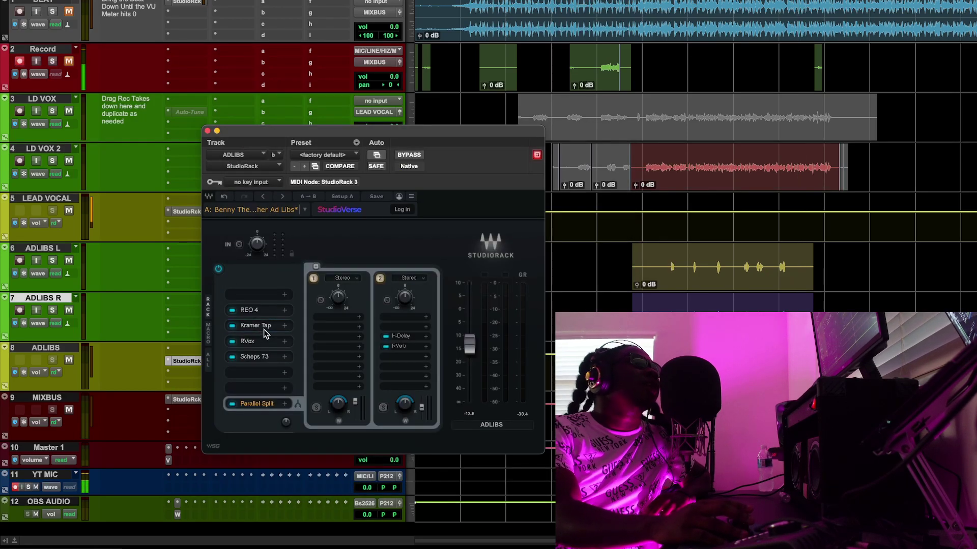
pyautogui.moveTo(0, 41); pyautogui.dragTo(654, 120)
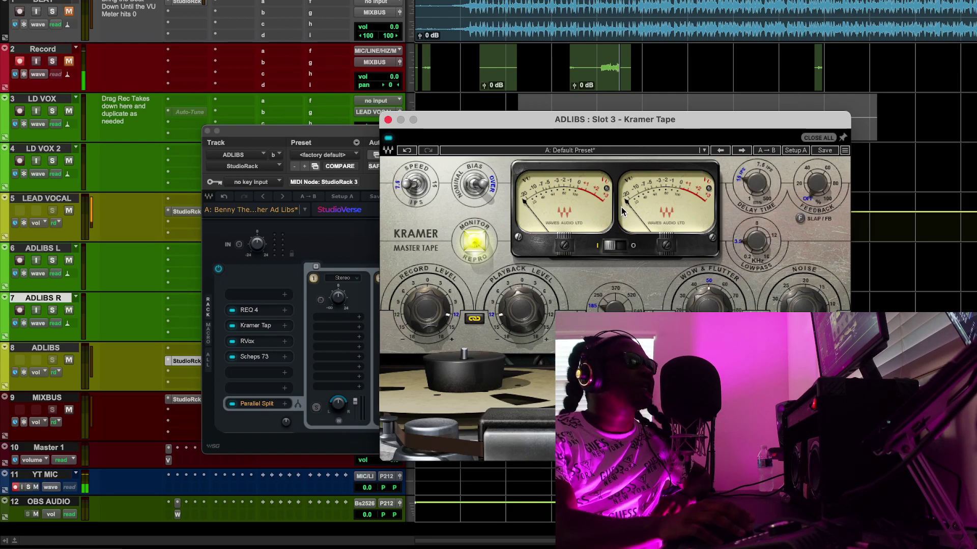
pyautogui.moveTo(634, 124); pyautogui.dragTo(538, 115)
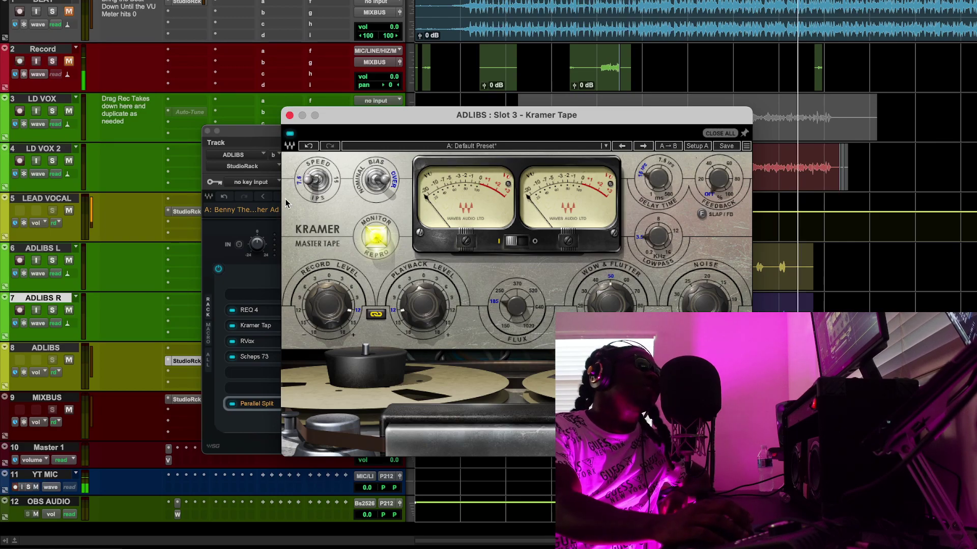
pyautogui.moveTo(355, 115); pyautogui.dragTo(165, 111)
pyautogui.click(134, 105)
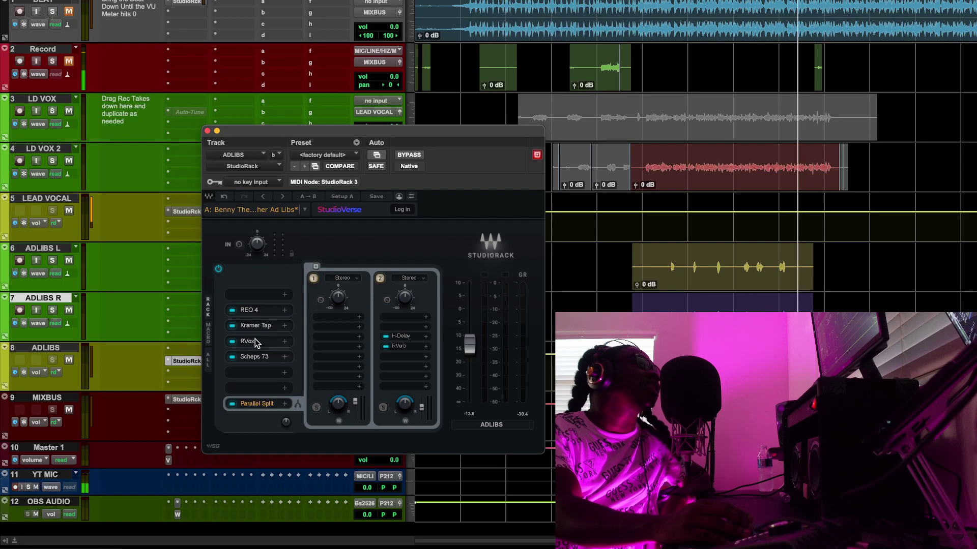
# Step: Open the RVox in the ADLIBS rack, bring its window into view to examine the gate and compression settings, and close it
pyautogui.click(247, 341)
pyautogui.moveTo(168, 90); pyautogui.dragTo(435, 155)
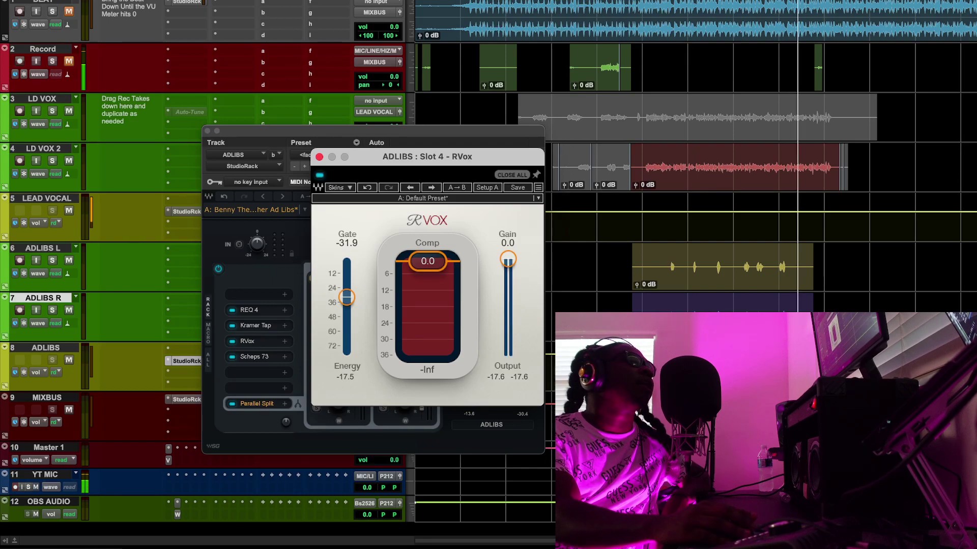
pyautogui.click(252, 360)
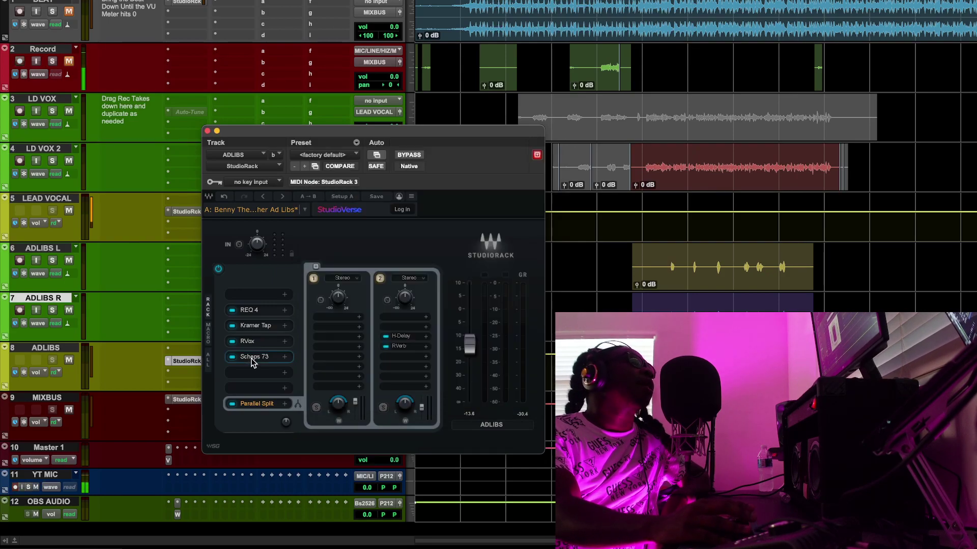
# Step: Open the Scheps 73 in the ADLIBS rack, bypass and re-enable it during playback to compare its effect, and close it
pyautogui.click(254, 357)
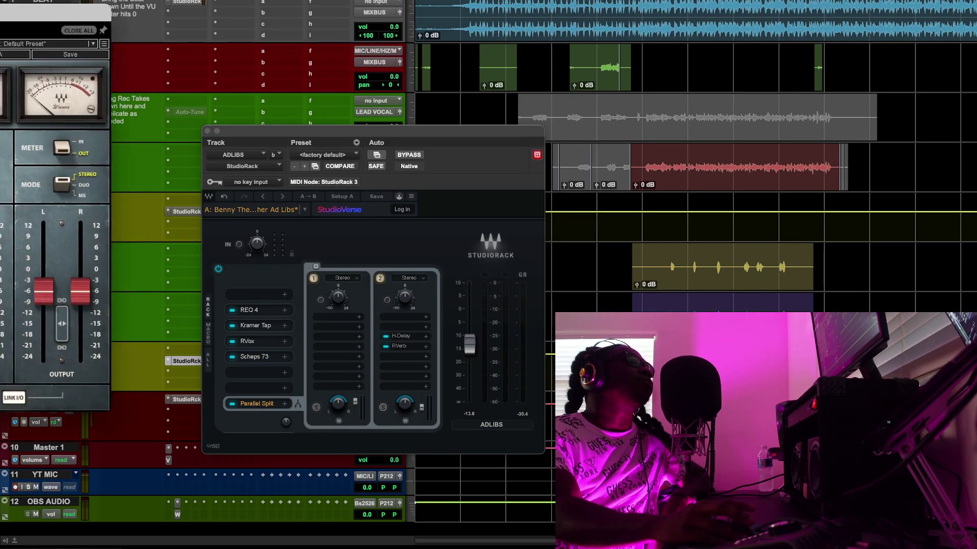
pyautogui.press('space')
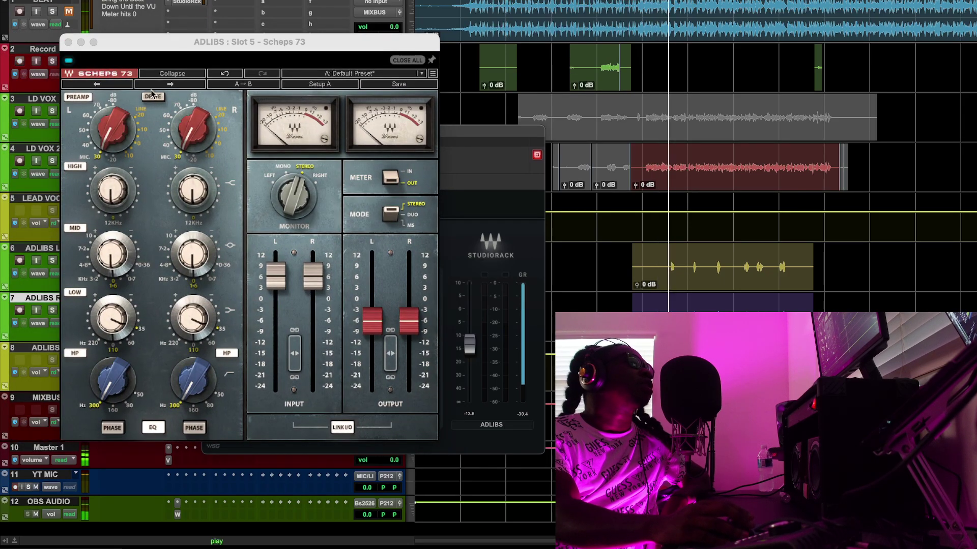
pyautogui.click(70, 63)
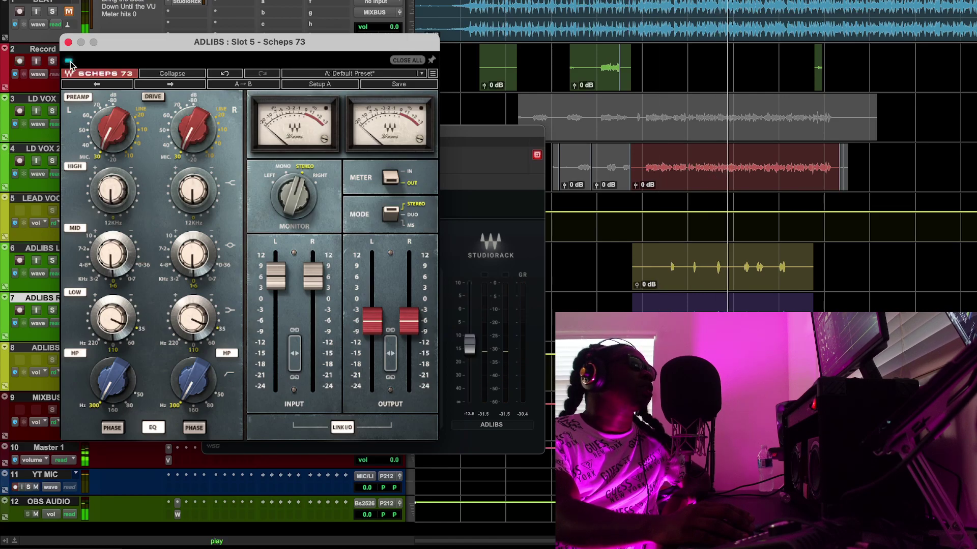
pyautogui.click(69, 61)
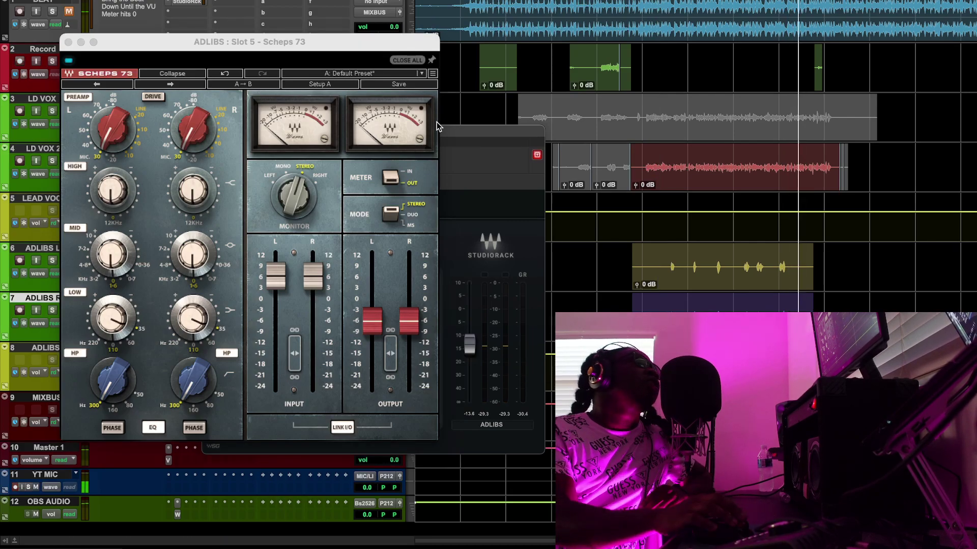
pyautogui.click(68, 42)
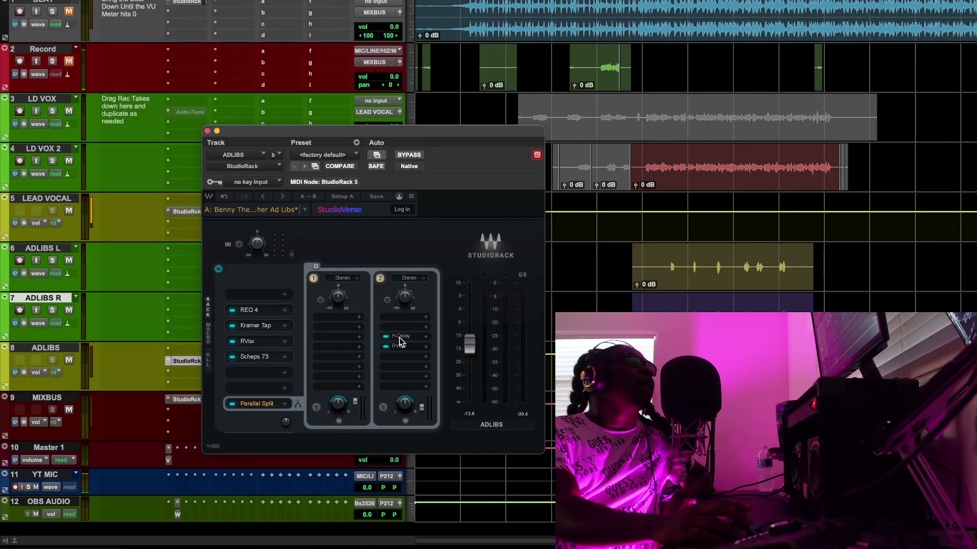
# Step: Open the H-Delay and RVerb of the second parallel chain and bring their windows into view to examine their settings
pyautogui.moveTo(0, 87); pyautogui.dragTo(417, 101)
pyautogui.click(400, 356)
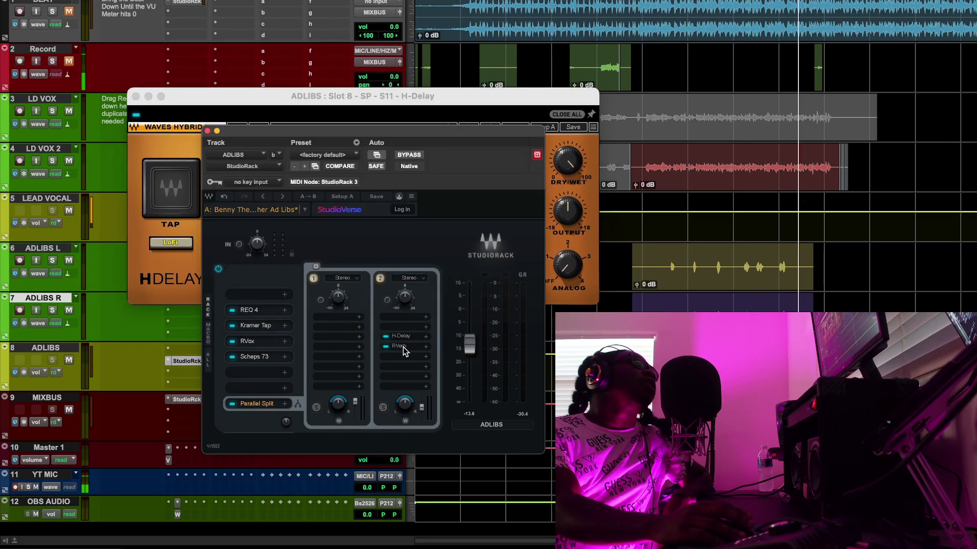
pyautogui.moveTo(0, 42); pyautogui.dragTo(604, 188)
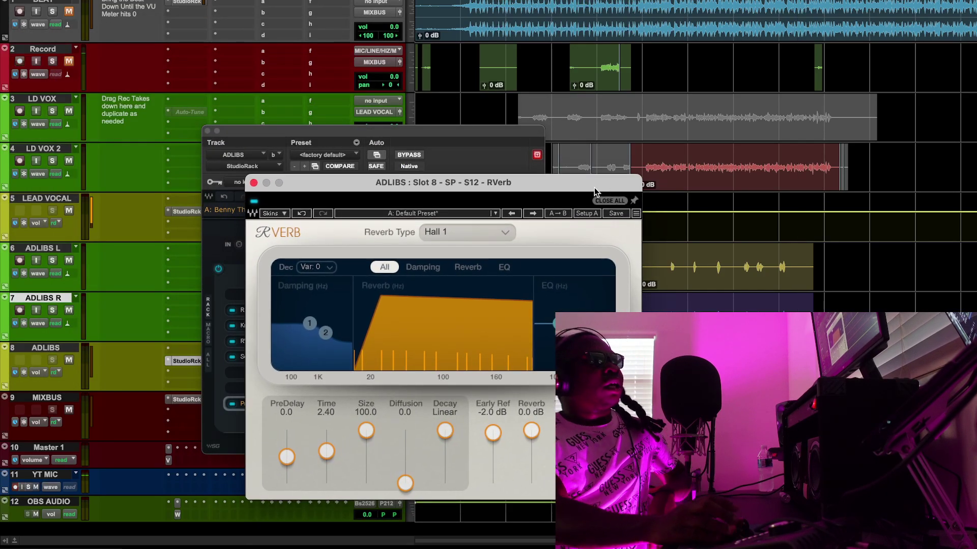